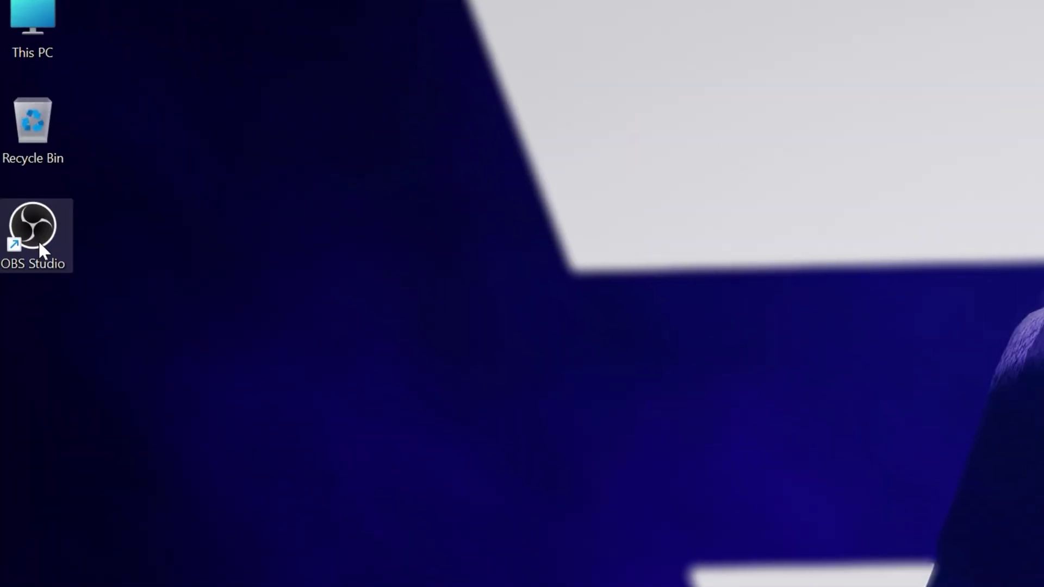
Enable 'Run this program as an administrator' in the OBS Studio shortcut's Compatibility properties
right_click(14, 92)
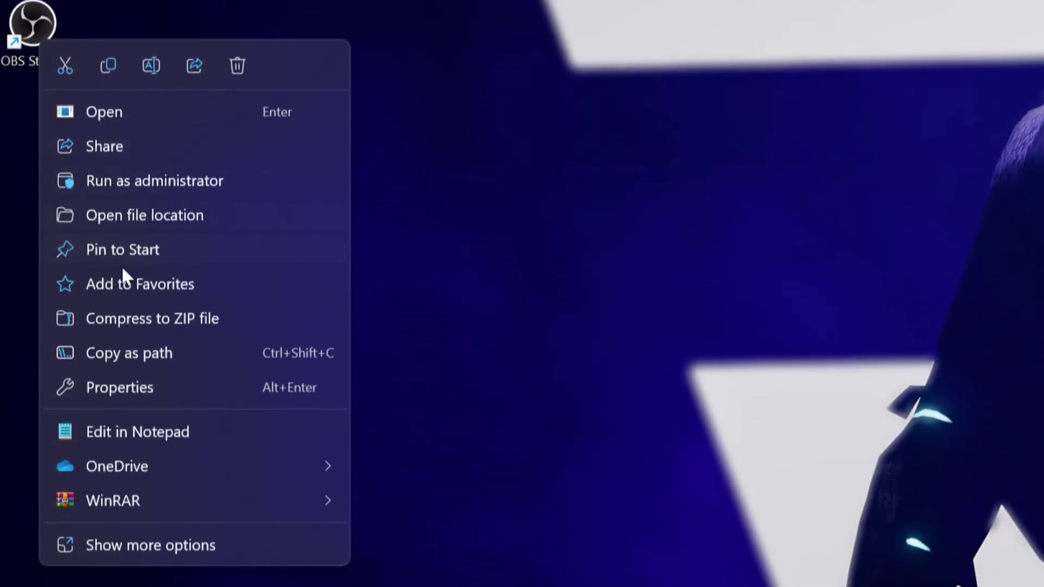
left_click(173, 378)
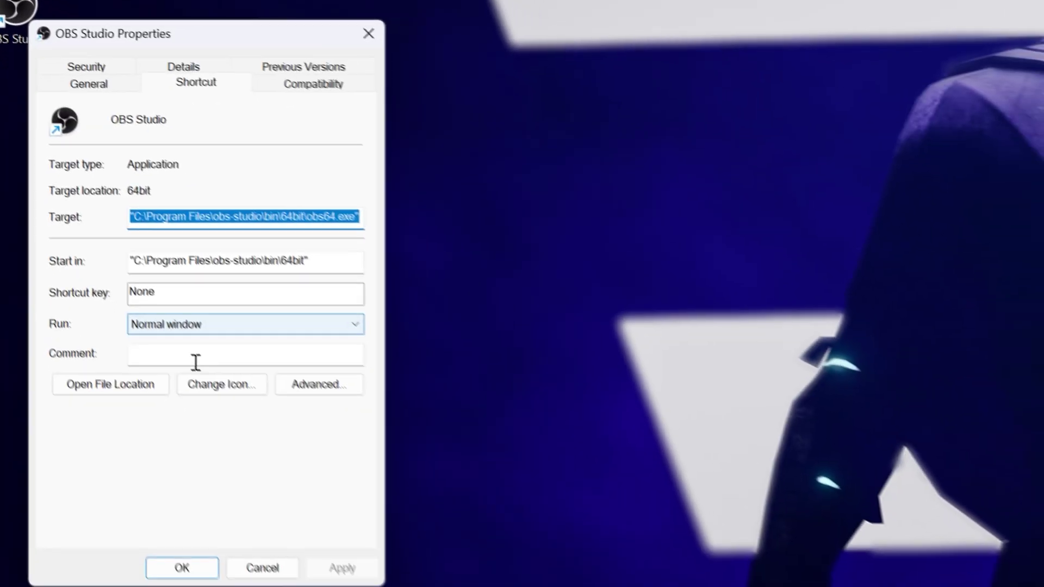
left_click(306, 81)
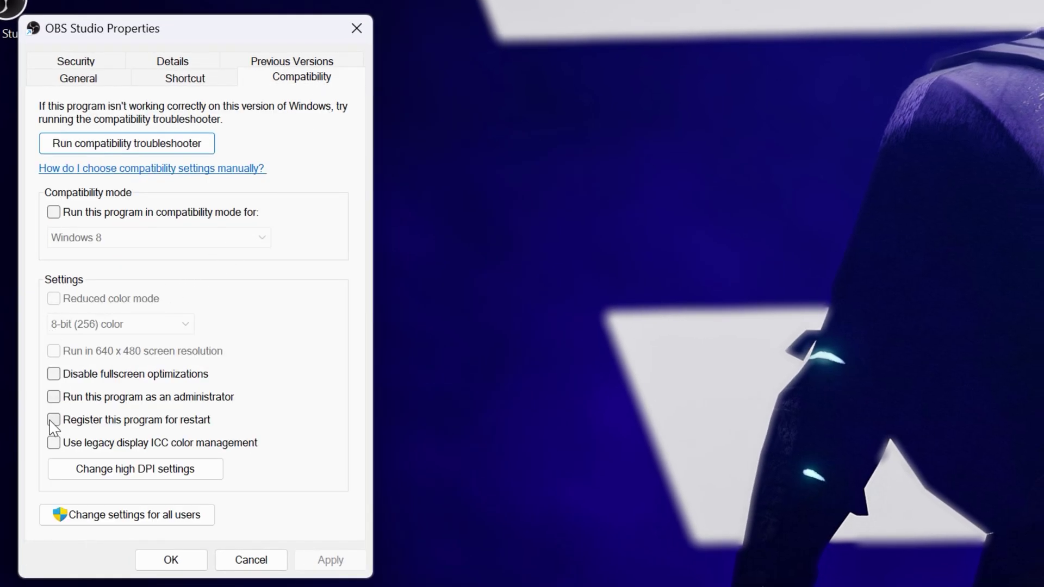
left_click(53, 398)
left_click(331, 560)
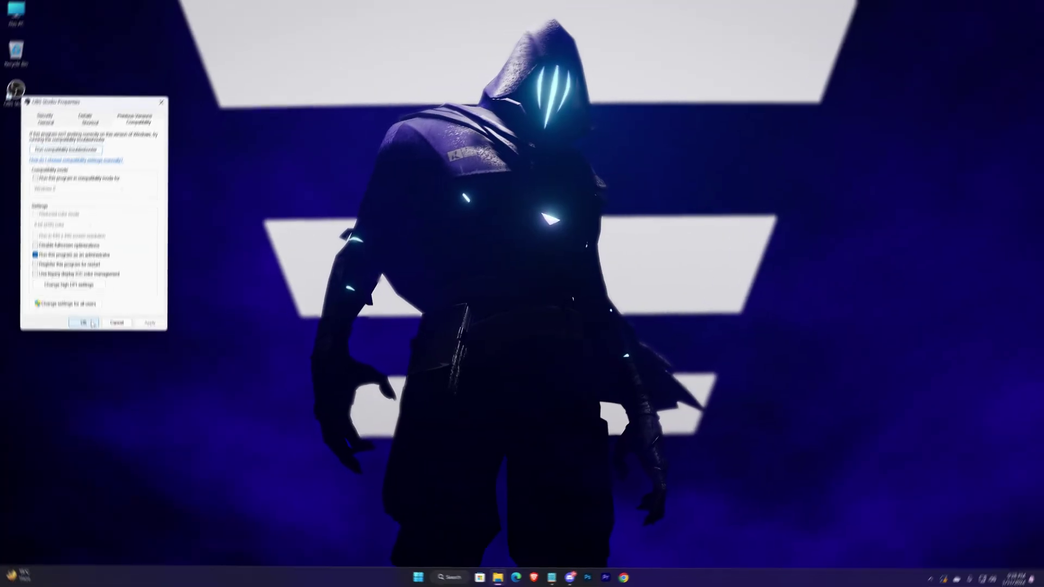
left_click(92, 324)
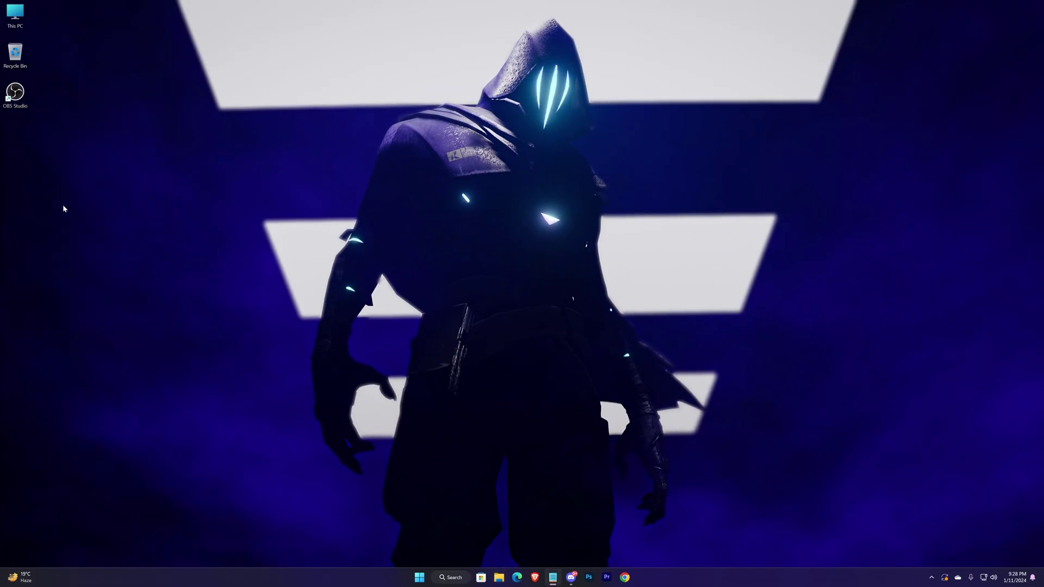
Launch OBS Studio, approve the administrator prompt, and maximize its window
double_click(16, 94)
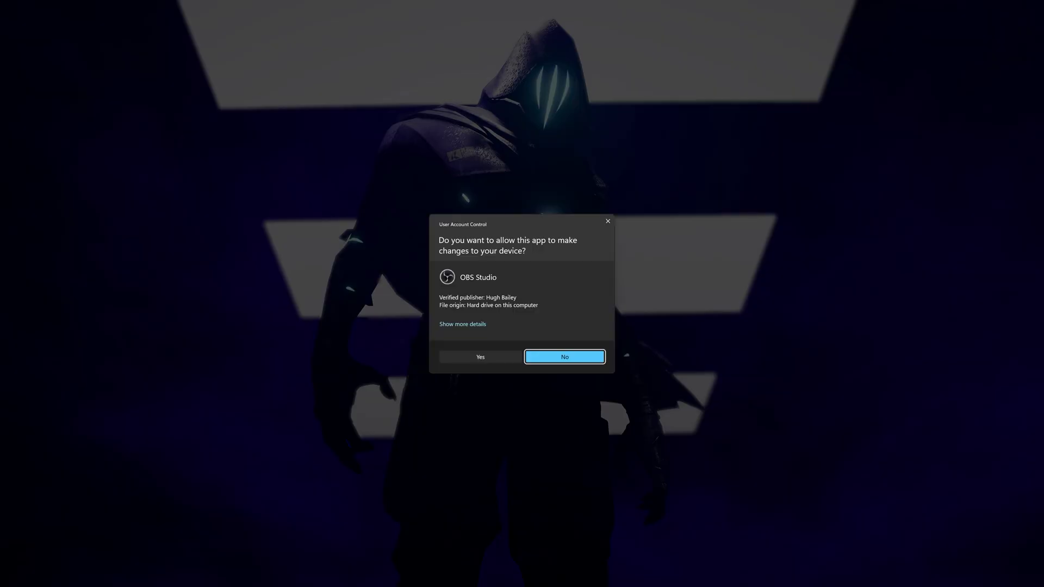
left_click(480, 357)
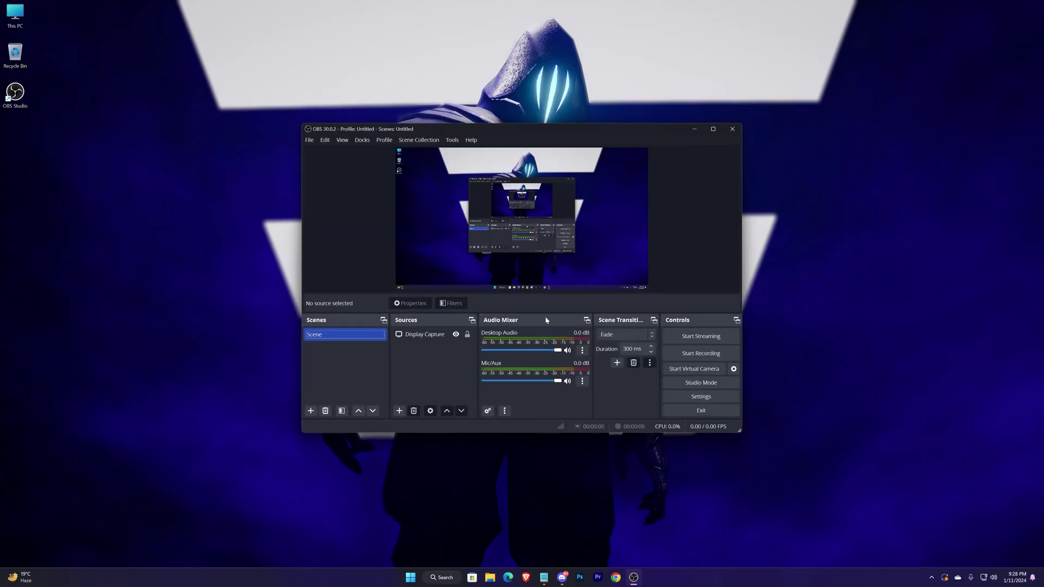
left_click(711, 129)
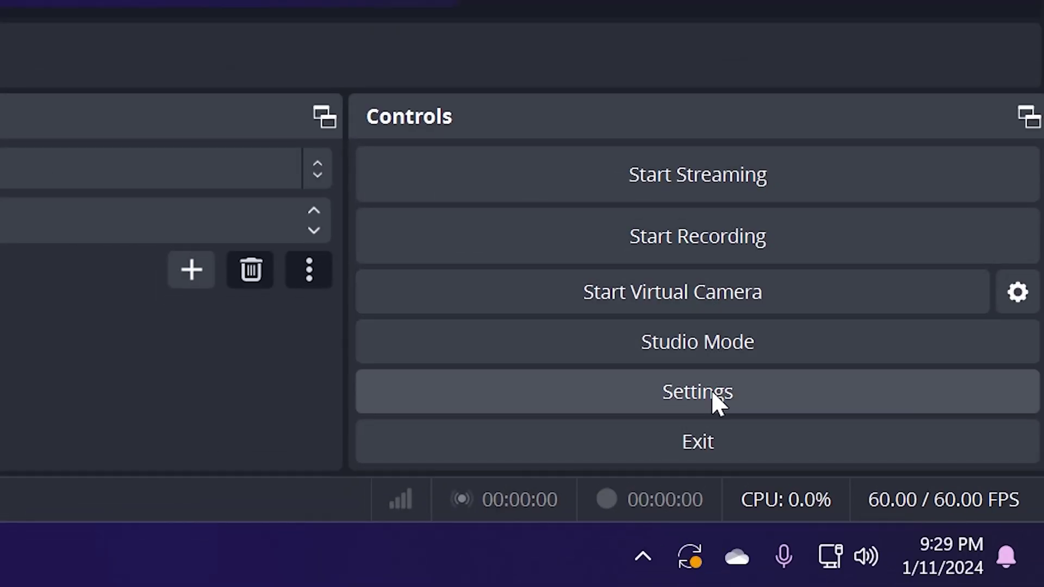
In Settings, switch the Output page's Output Mode to Advanced
left_click(711, 390)
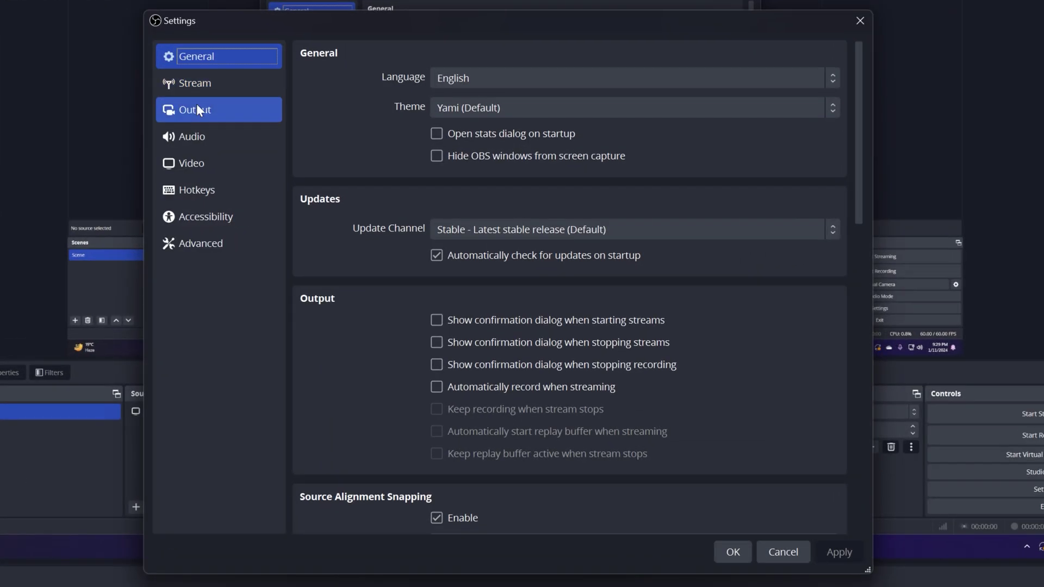
left_click(195, 110)
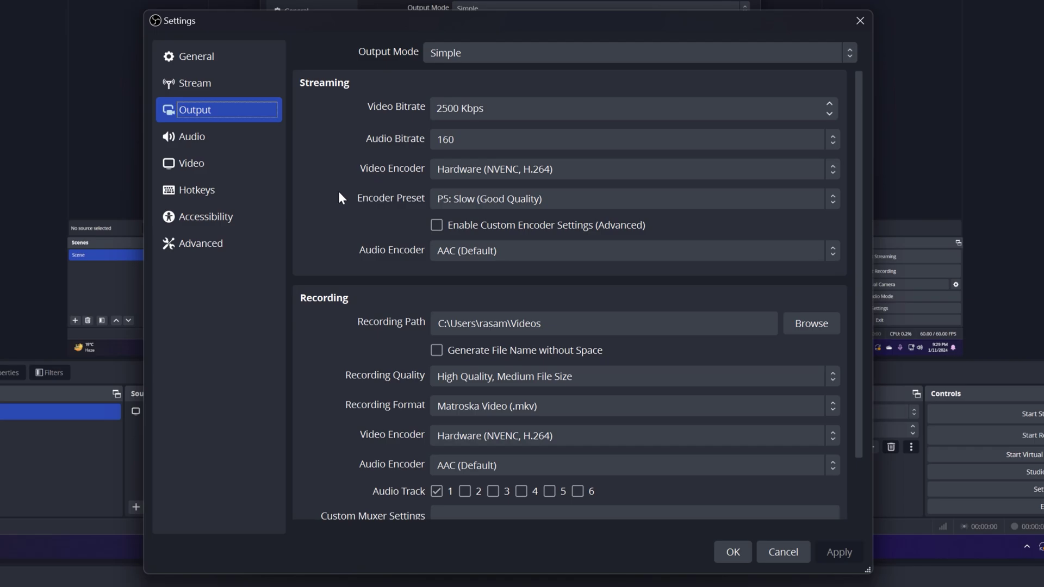
scroll(338, 196, "down", 2)
scroll(336, 366, "up", 2)
left_click(830, 57)
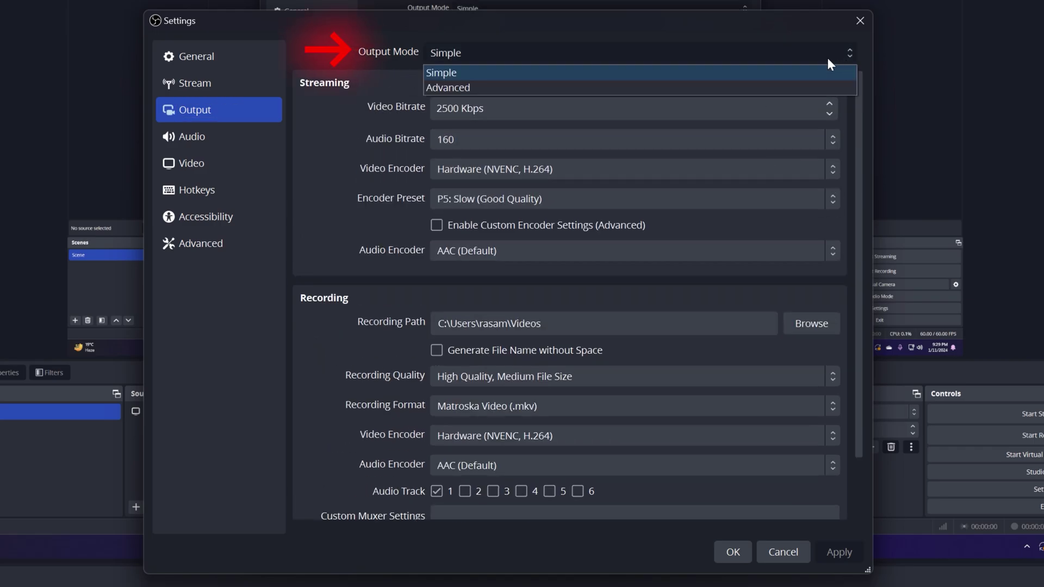
left_click(473, 87)
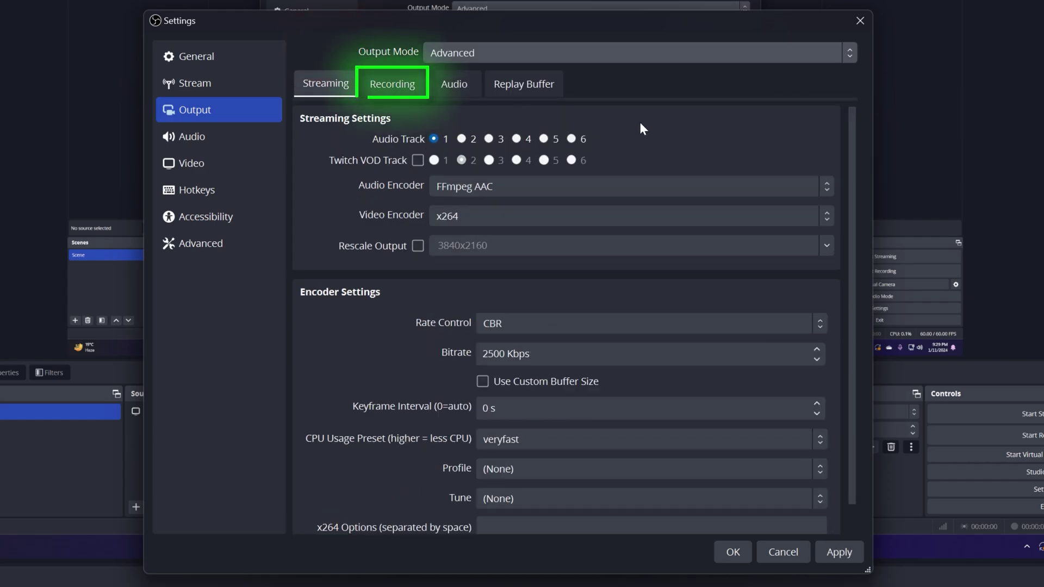
Keep recording type Standard and set the recording format to MPEG-4 (.mp4)
left_click(393, 83)
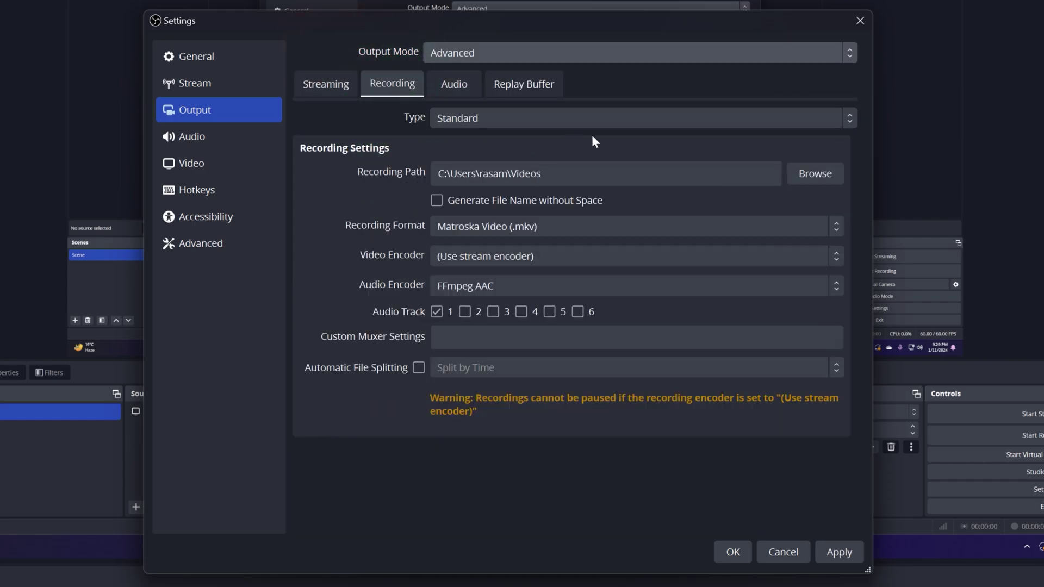
left_click(801, 118)
left_click(790, 122)
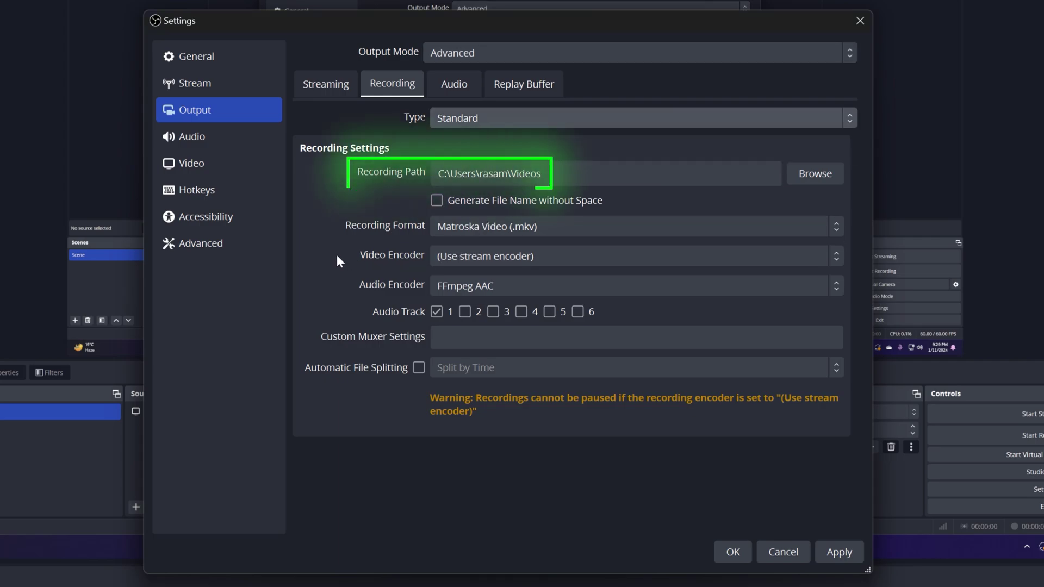
left_click(664, 226)
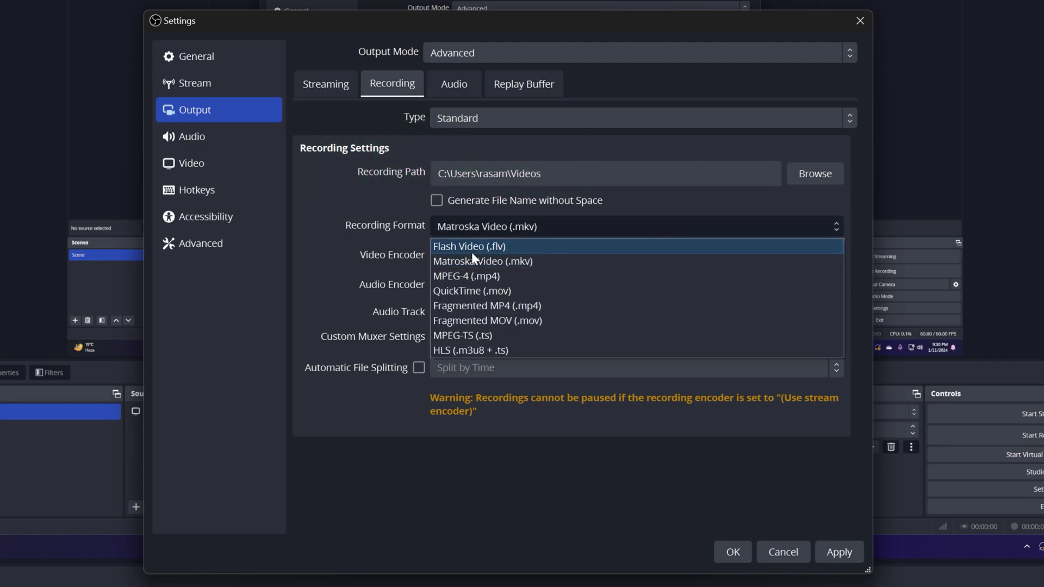
left_click(547, 274)
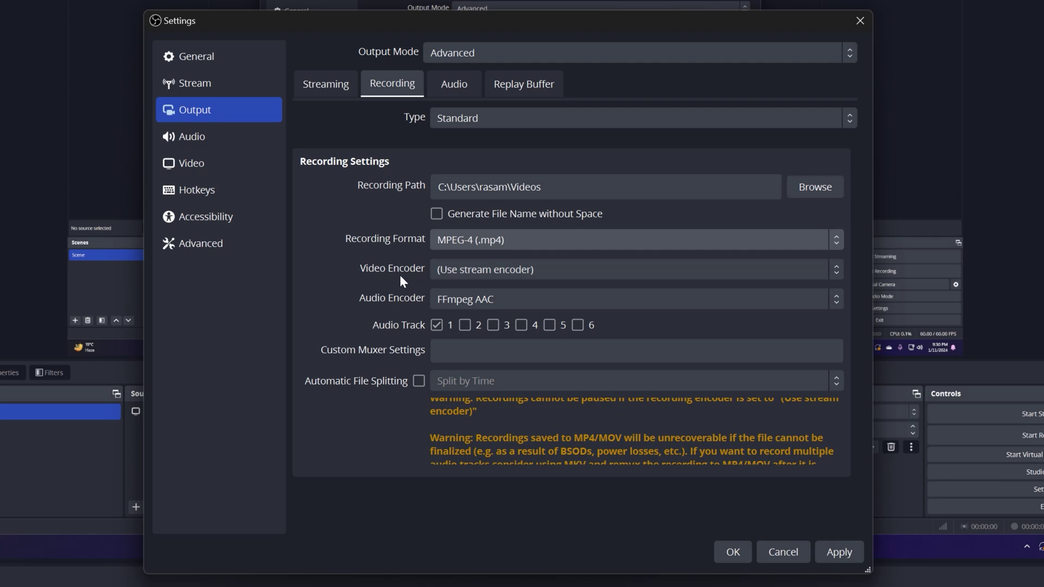
Set the video encoder to x264, after briefly choosing NVENC, and the audio encoder to FFmpeg AAC
left_click(710, 269)
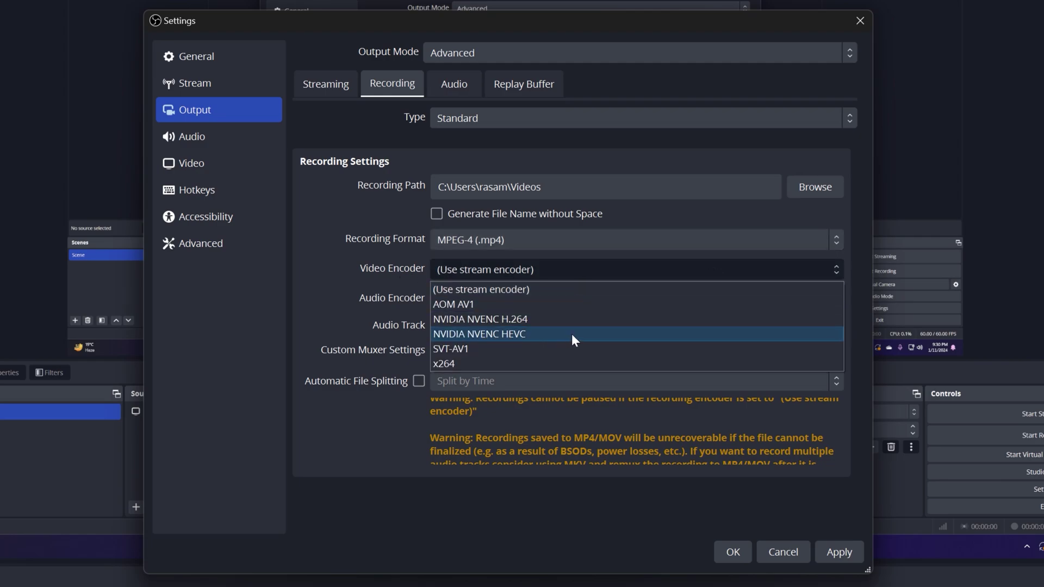
left_click(529, 319)
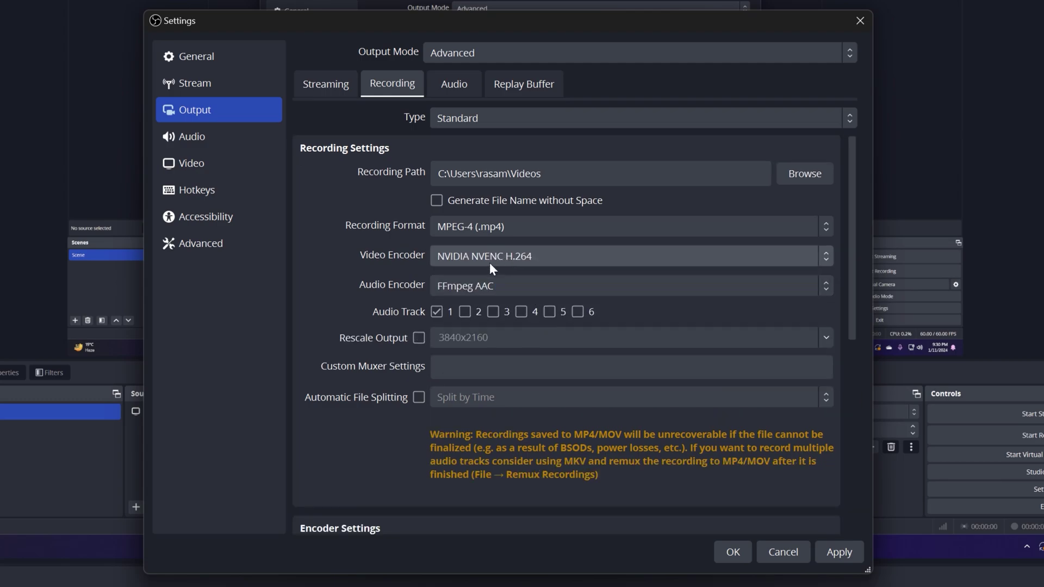
left_click(594, 257)
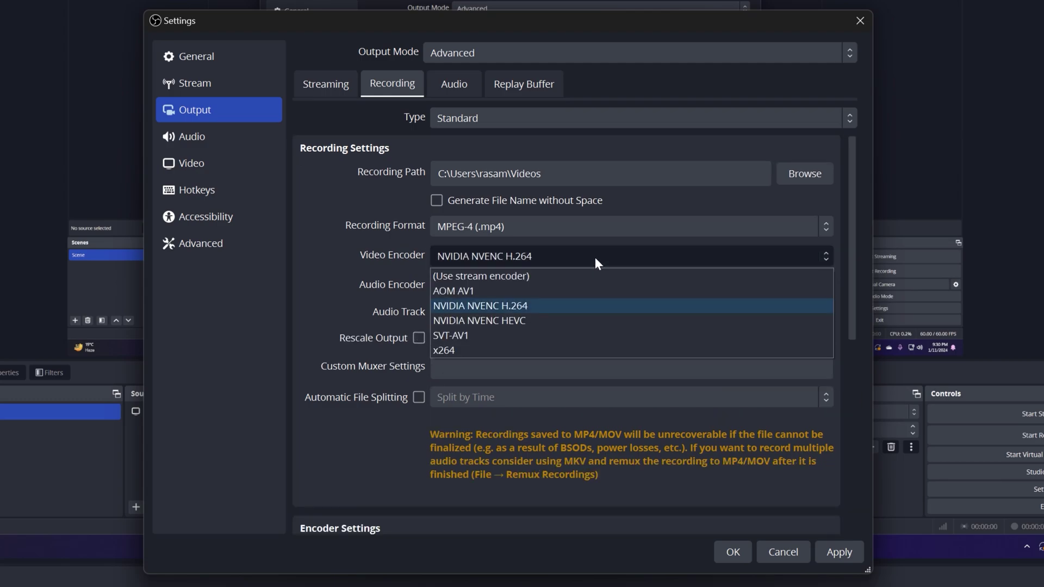
left_click(463, 344)
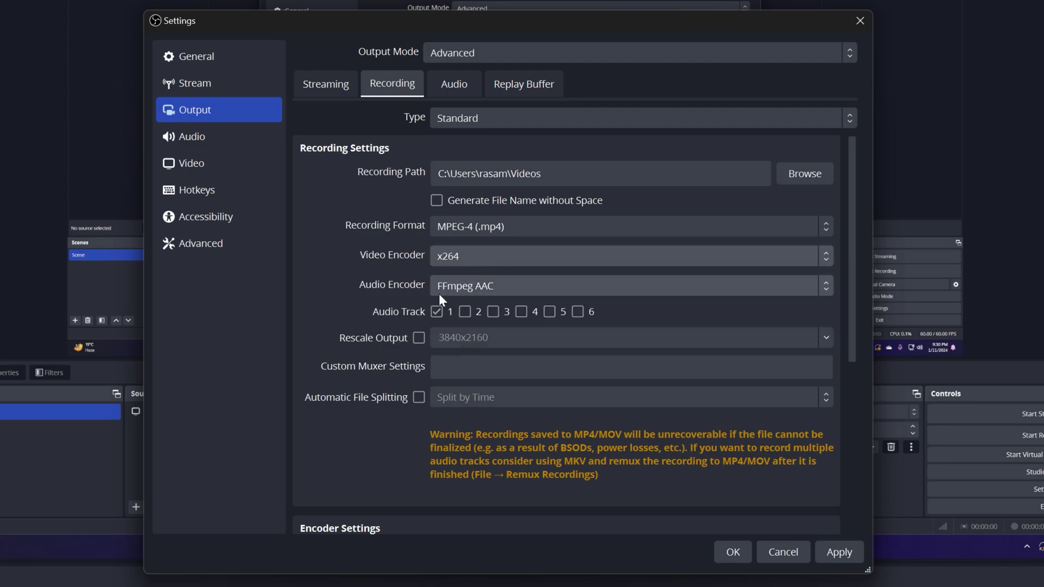
left_click(487, 286)
left_click(460, 321)
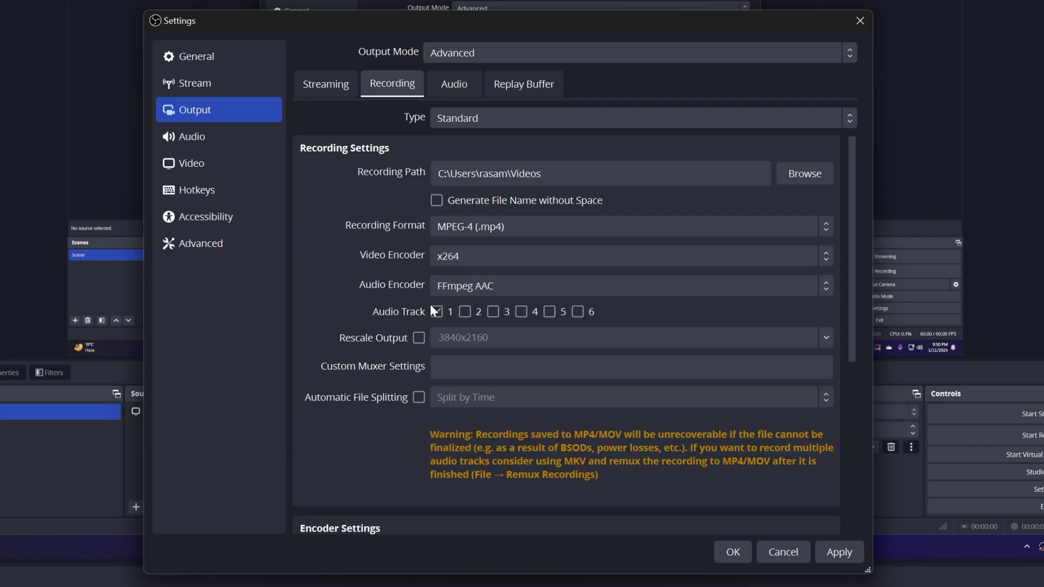
left_click(419, 337)
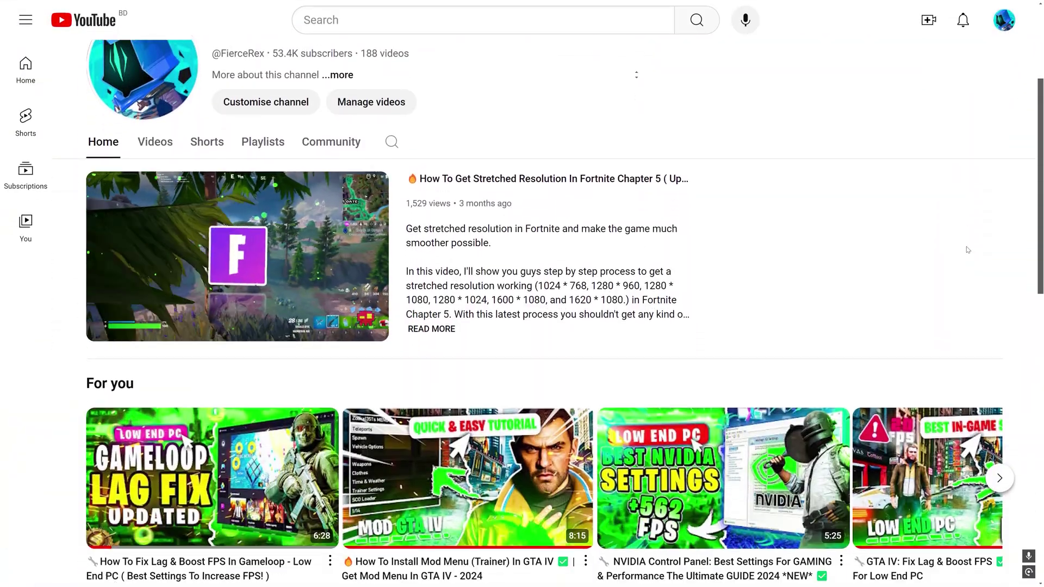
scroll(968, 250, "down", 2)
scroll(967, 250, "down", 3)
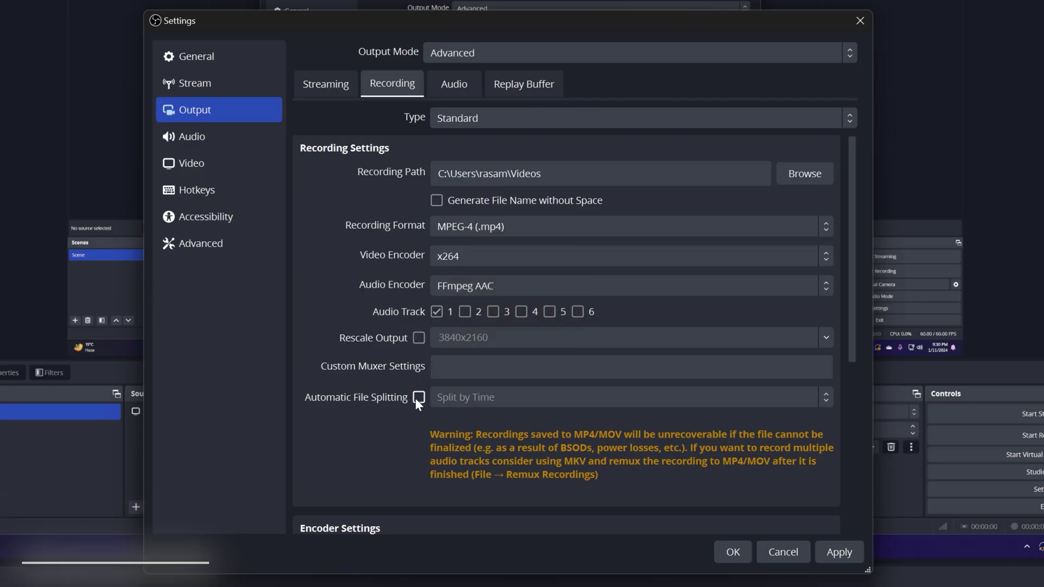
Leave Automatic File Splitting turned off
left_click(419, 397)
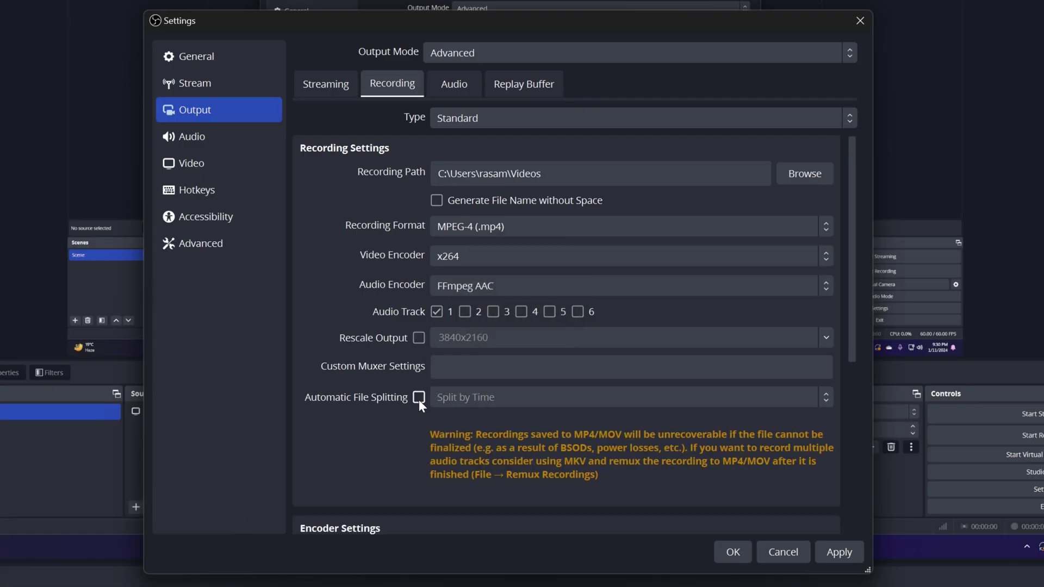
scroll(380, 384, "down", 2)
scroll(378, 384, "down", 2)
scroll(376, 380, "down", 3)
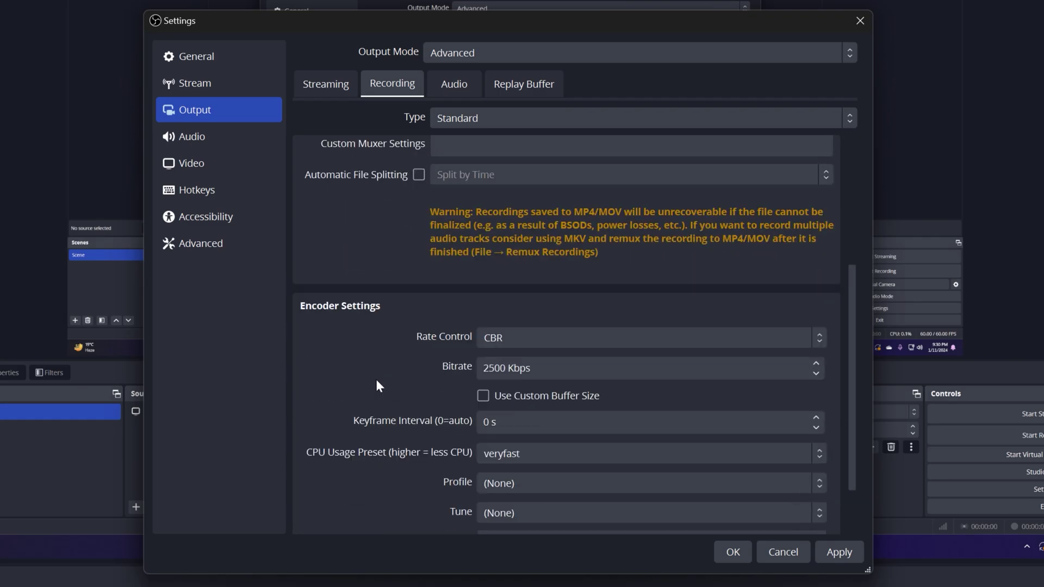
scroll(377, 379, "down", 2)
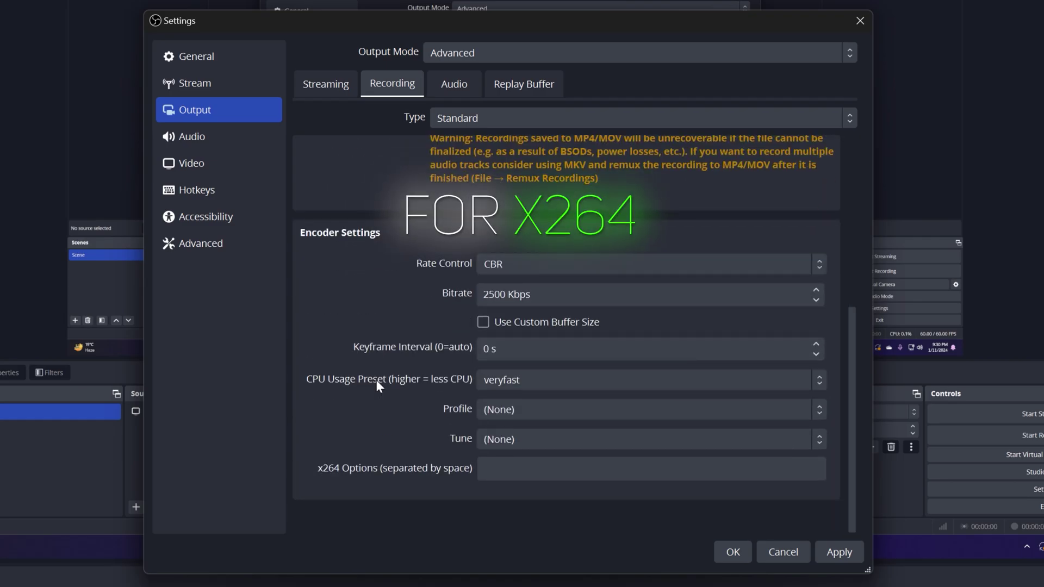
Switch rate control to CRF and set CRF to 20, after briefly trying 25
left_click(594, 260)
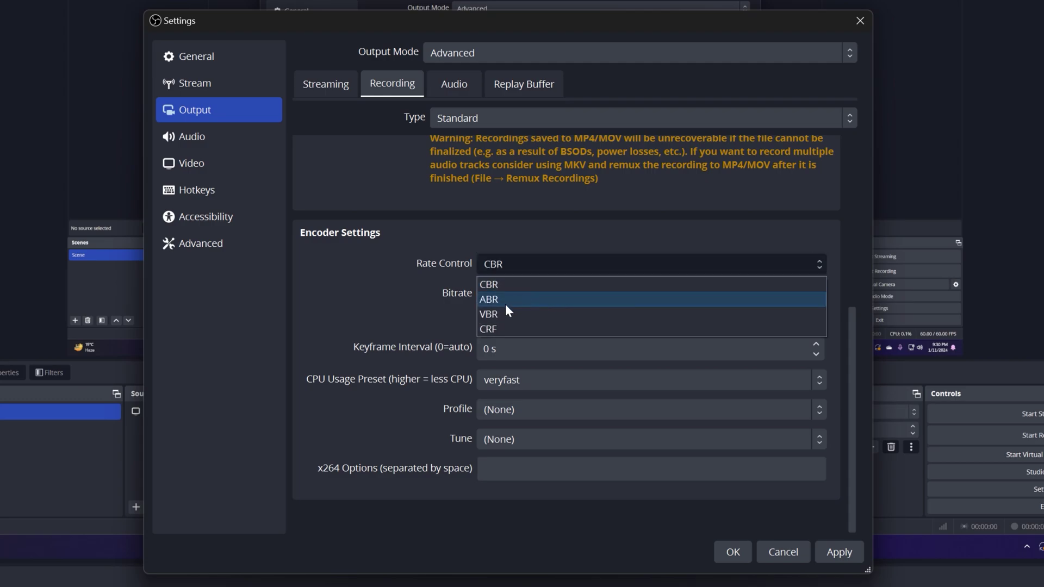
left_click(509, 327)
double_click(507, 328)
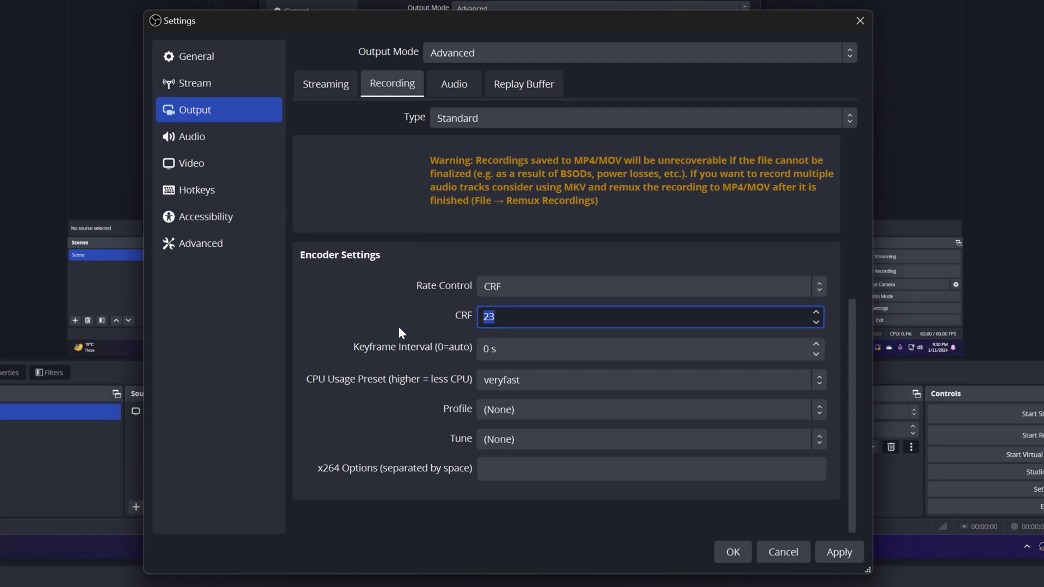
type("25")
left_click(381, 319)
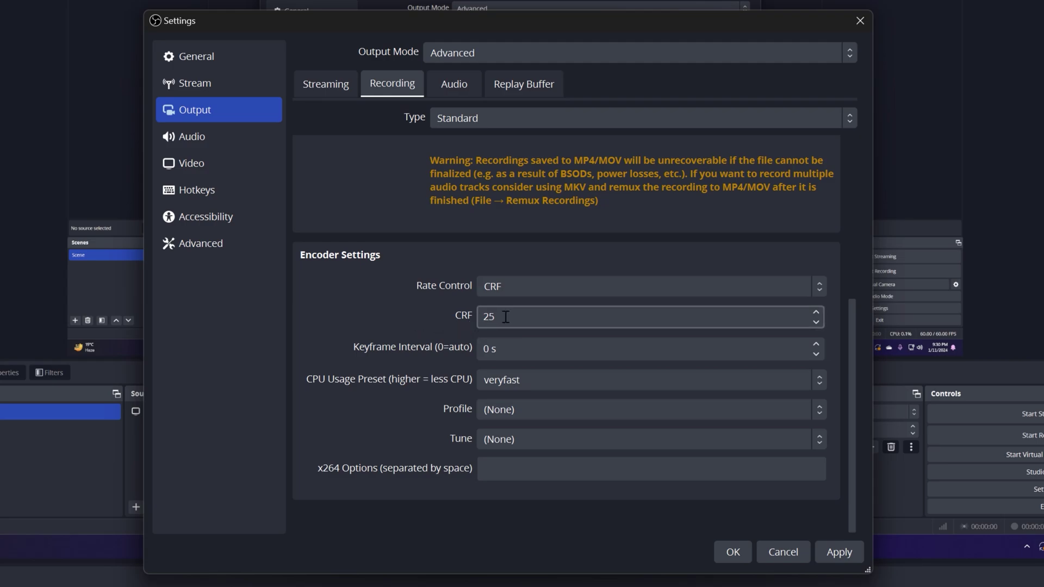
double_click(489, 316)
type("20")
left_click(324, 304)
left_click(499, 350)
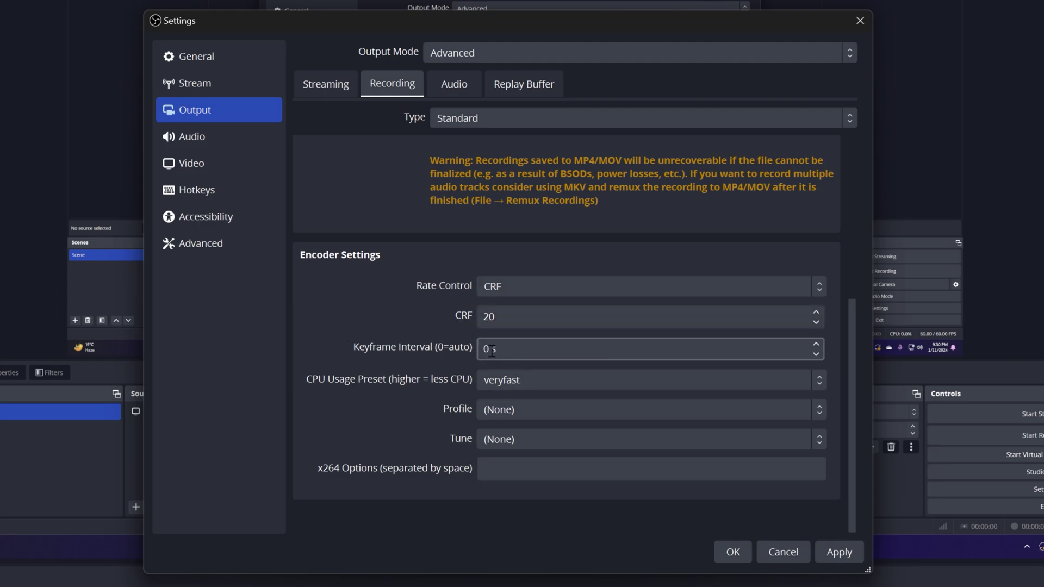
double_click(490, 349)
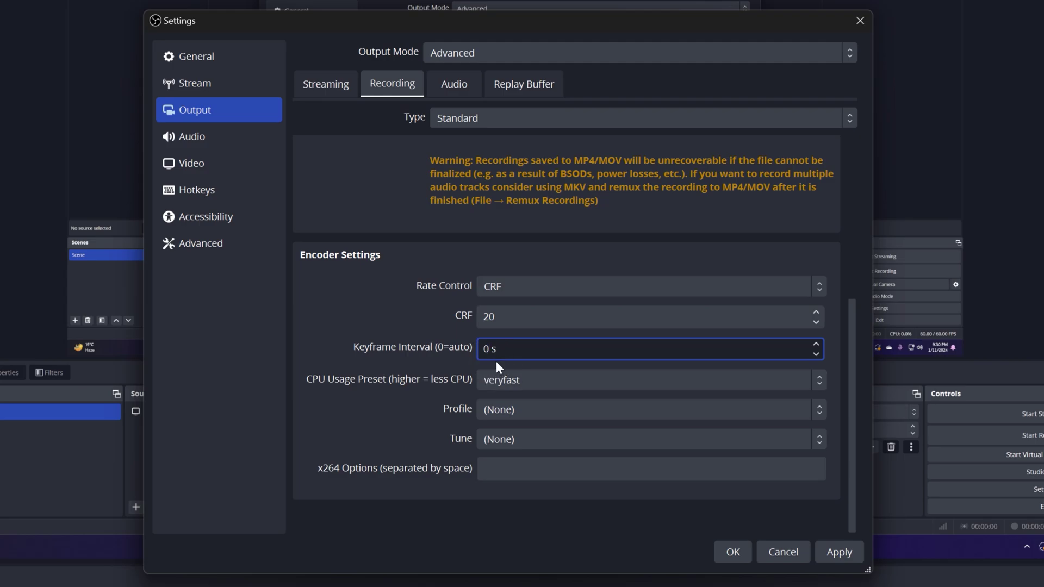
Try the ultrafast CPU usage preset, then restore veryfast
left_click(627, 377)
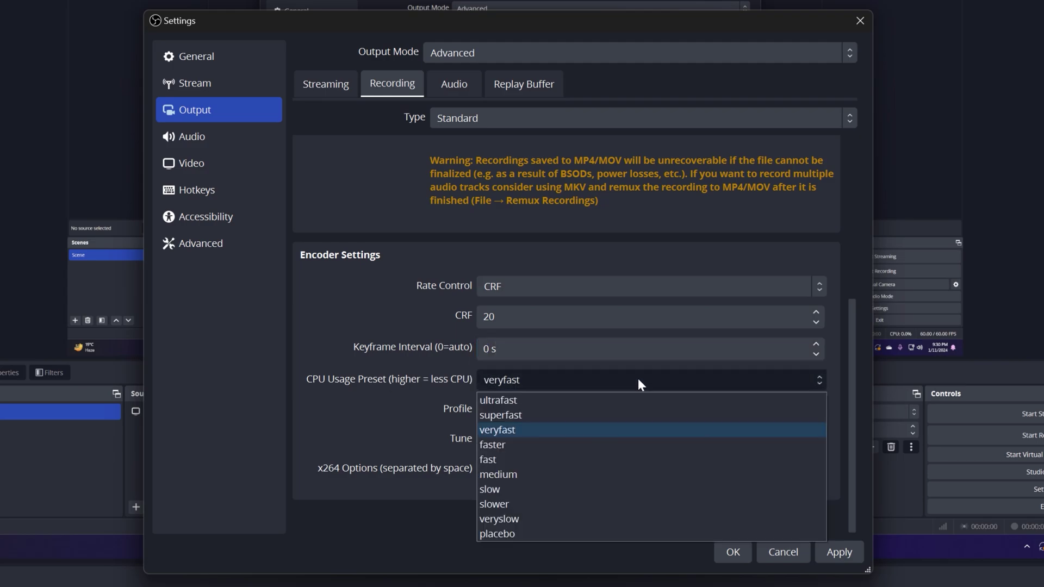
left_click(513, 428)
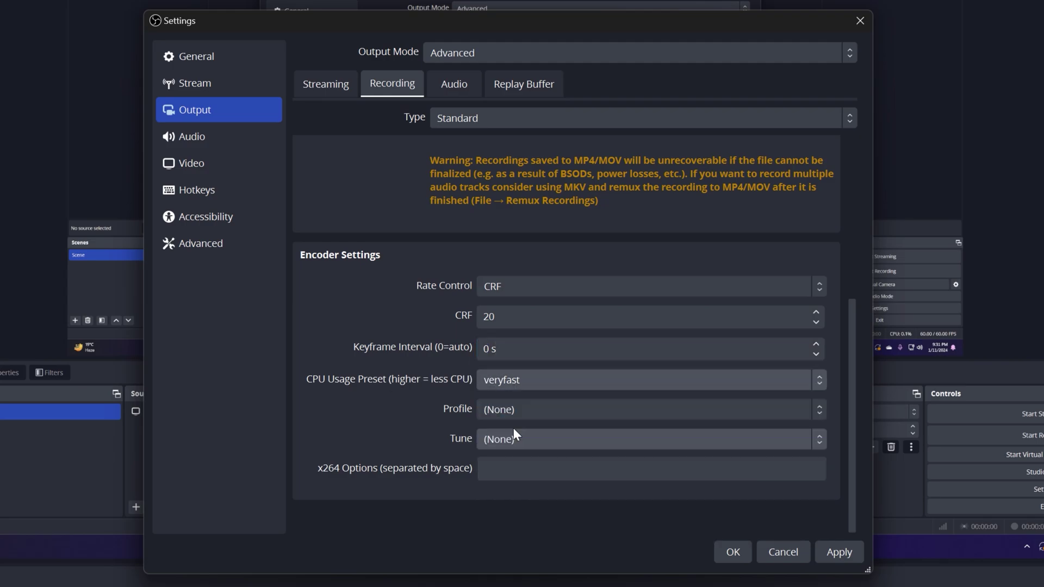
left_click(595, 380)
left_click(533, 401)
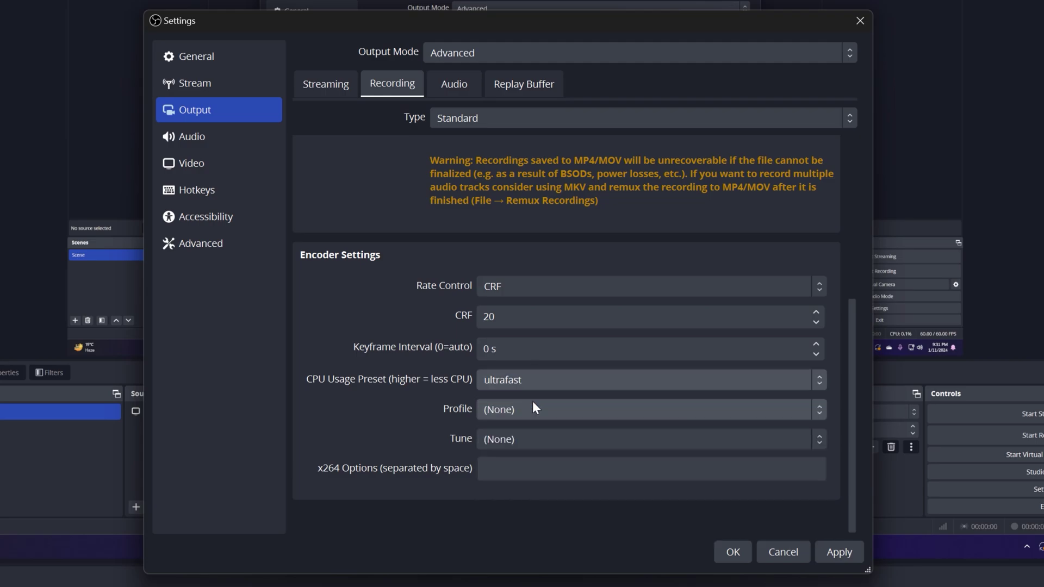
left_click(544, 377)
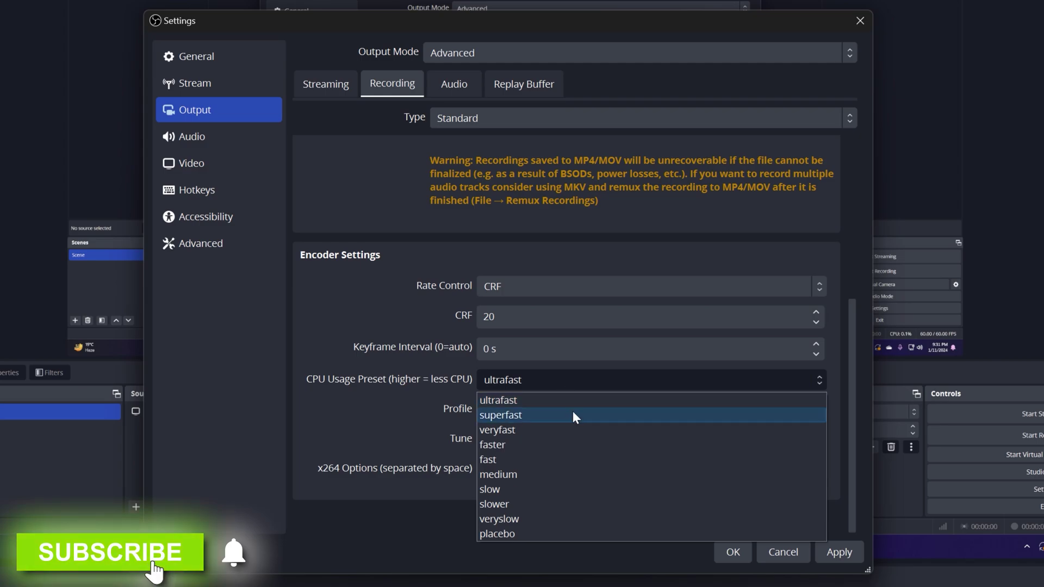
left_click(577, 429)
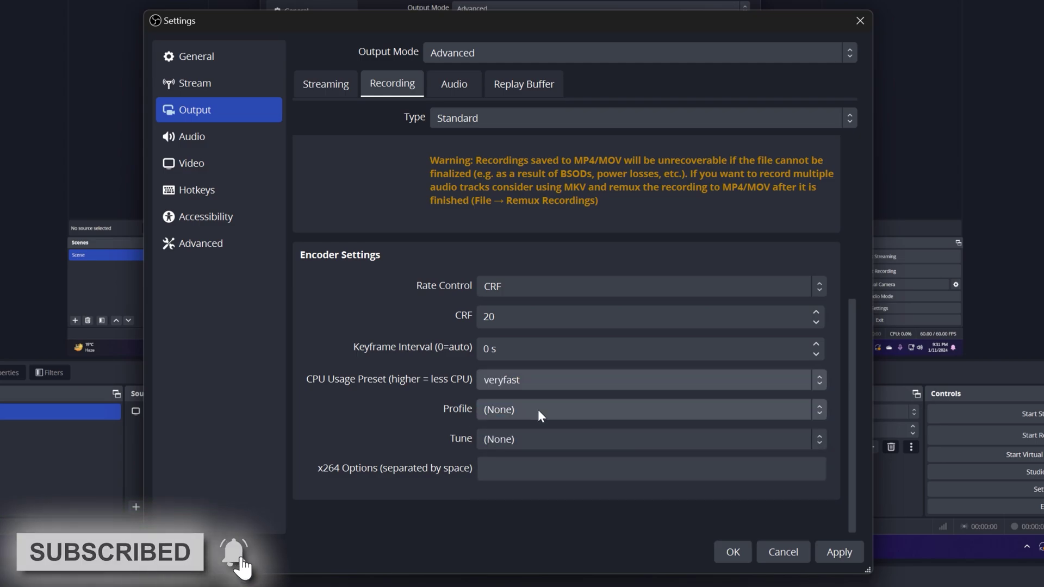
Set the encoder profile to high and leave tune at (None)
left_click(554, 405)
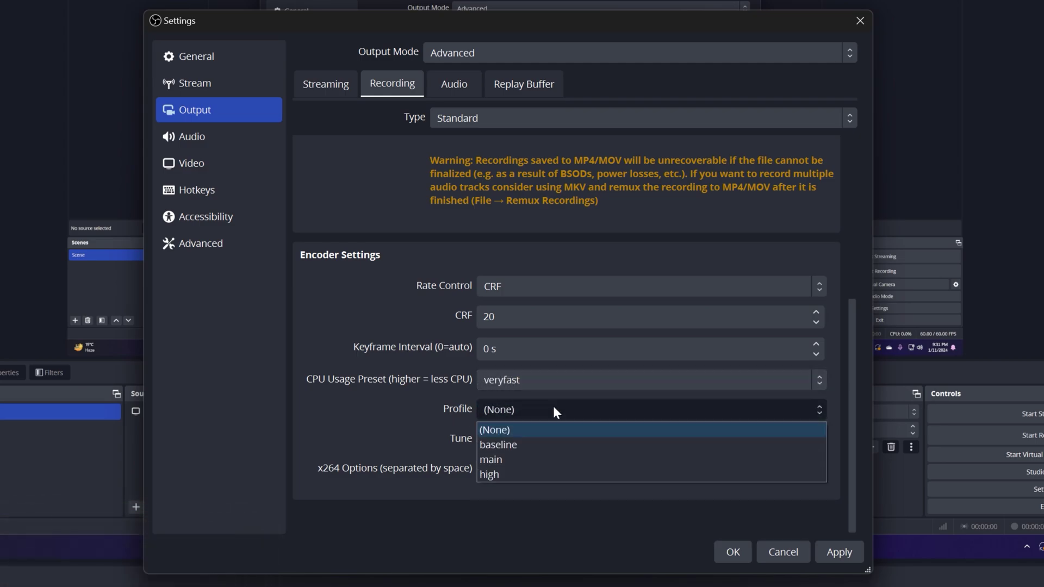
left_click(530, 473)
left_click(503, 438)
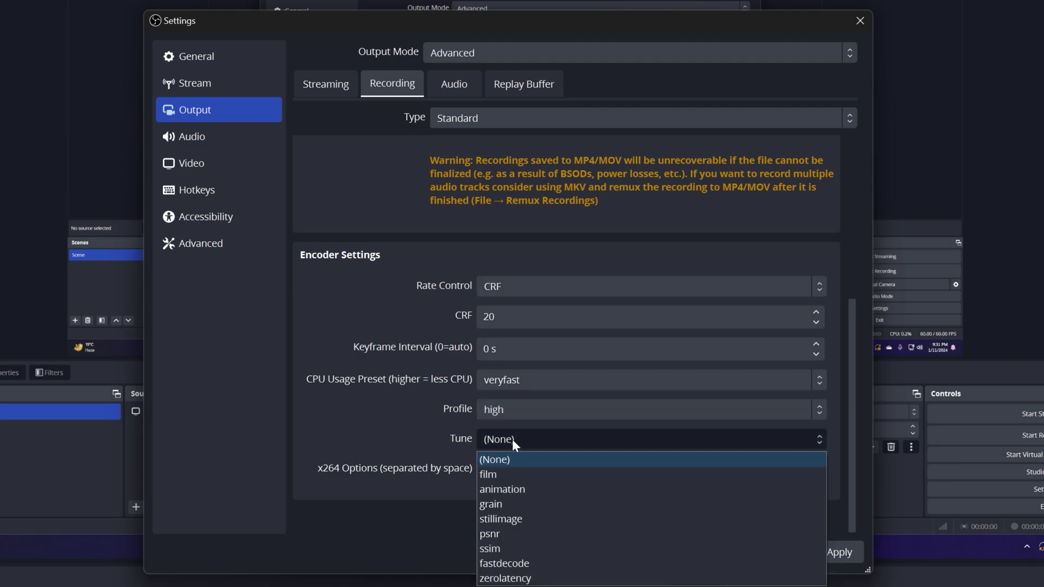
left_click(513, 440)
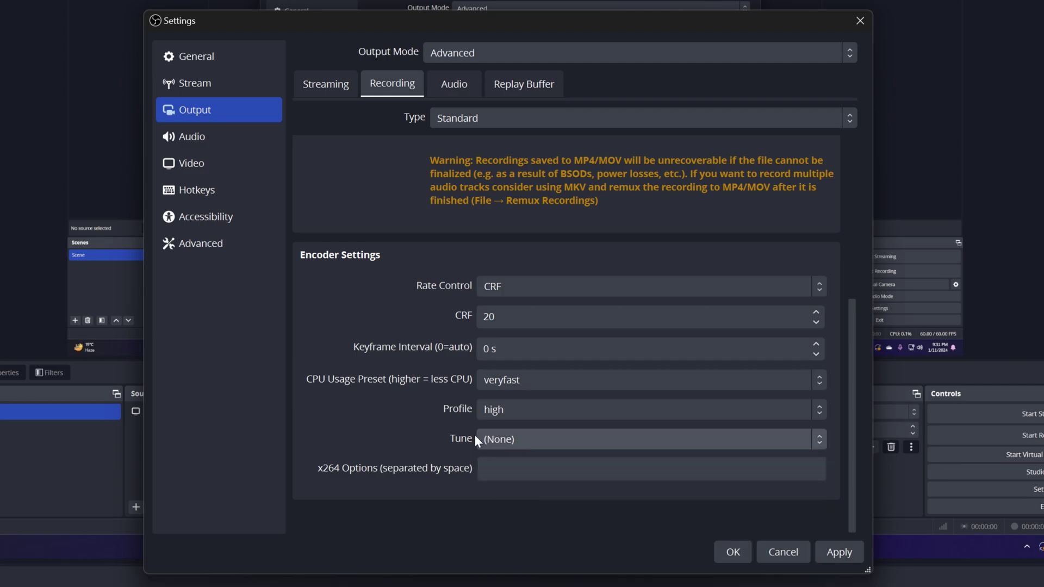
left_click(525, 468)
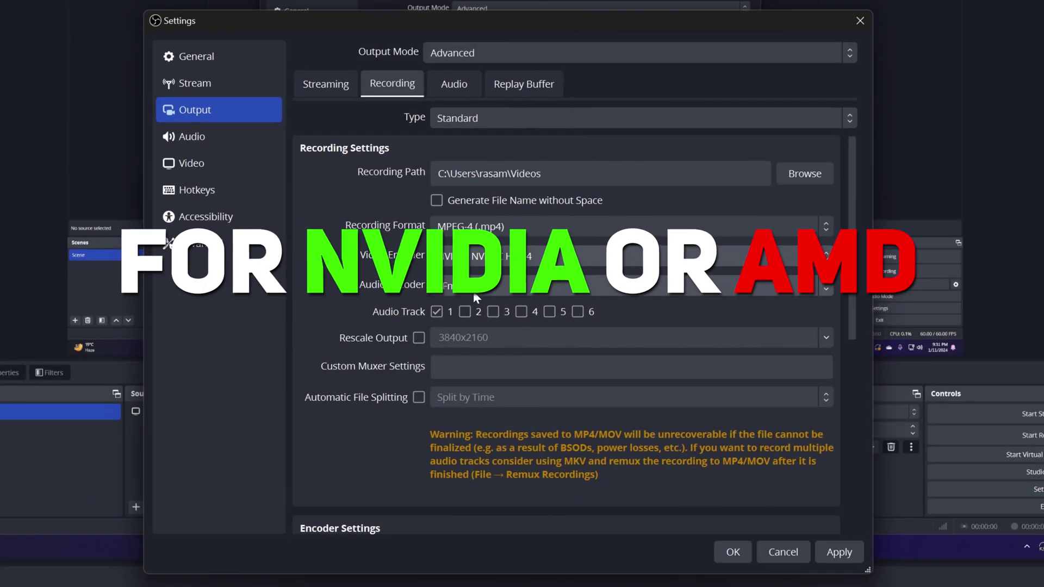
scroll(367, 300, "down", 3)
scroll(364, 305, "down", 3)
scroll(363, 304, "down", 3)
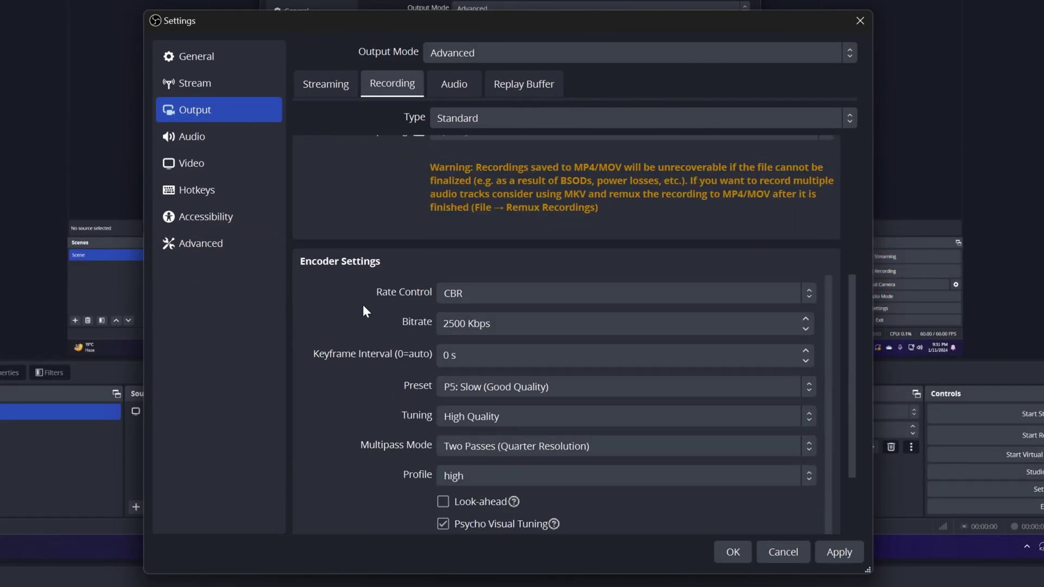
scroll(363, 304, "down", 2)
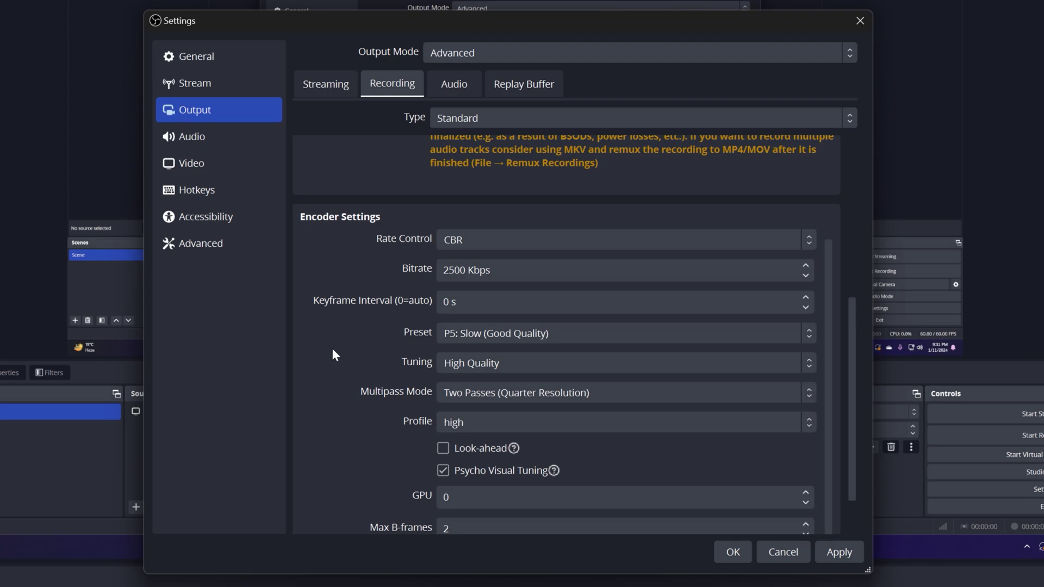
Switch rate control to CQP with CQ Level 16 and a 2 s keyframe interval
left_click(565, 241)
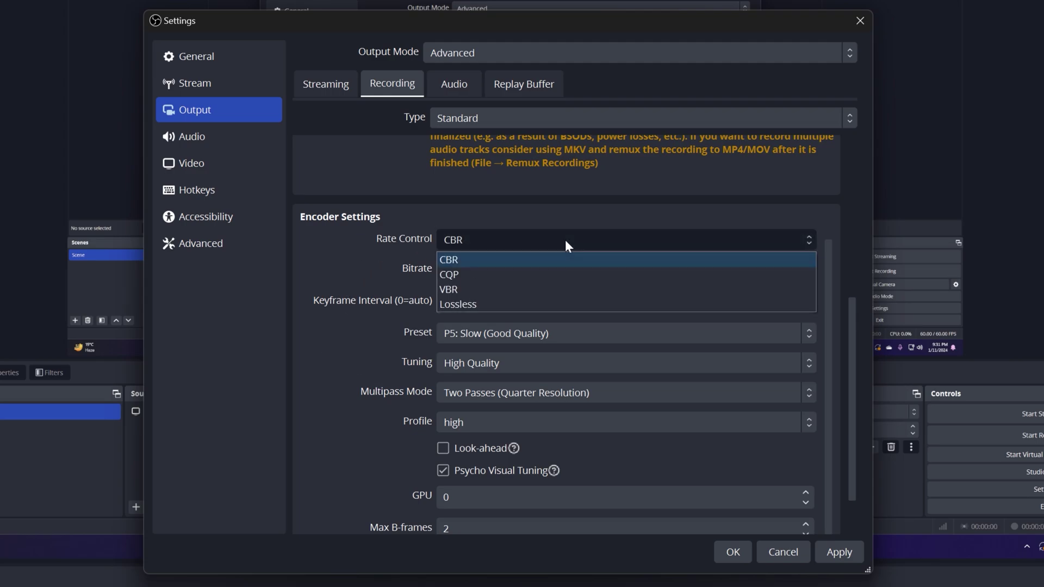
left_click(474, 261)
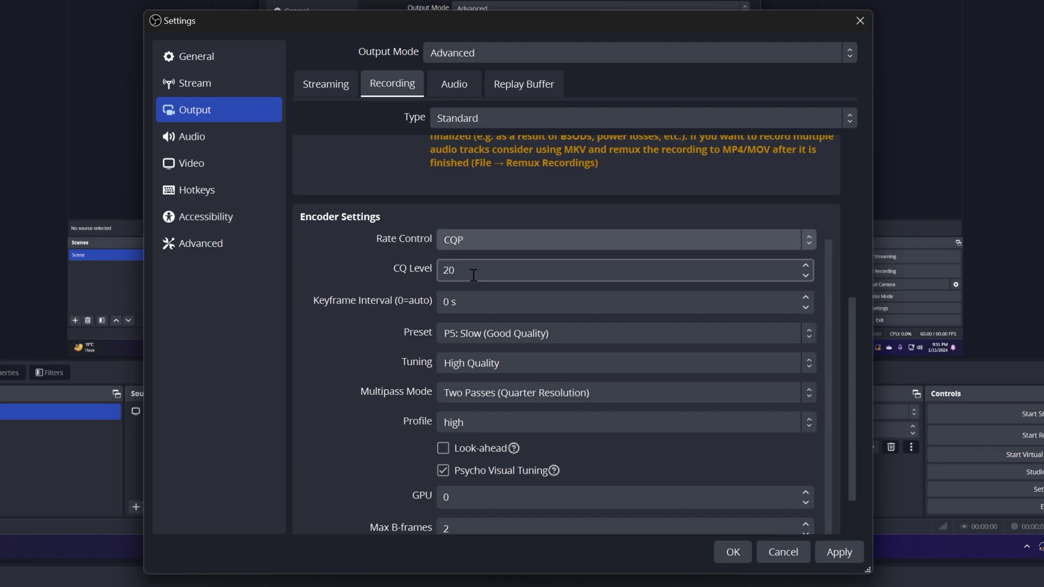
left_click_drag(468, 269, 432, 276)
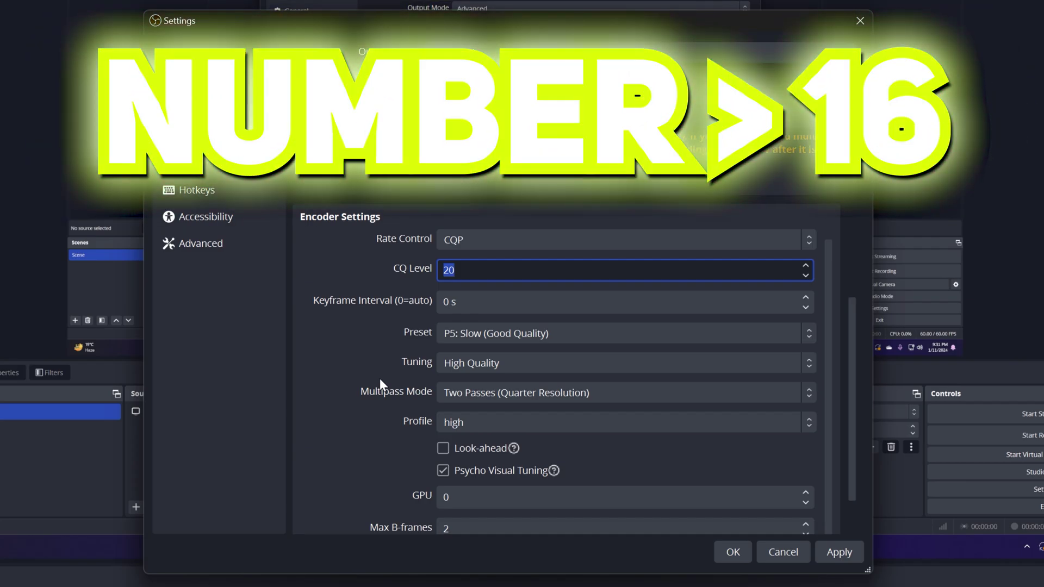
type("16")
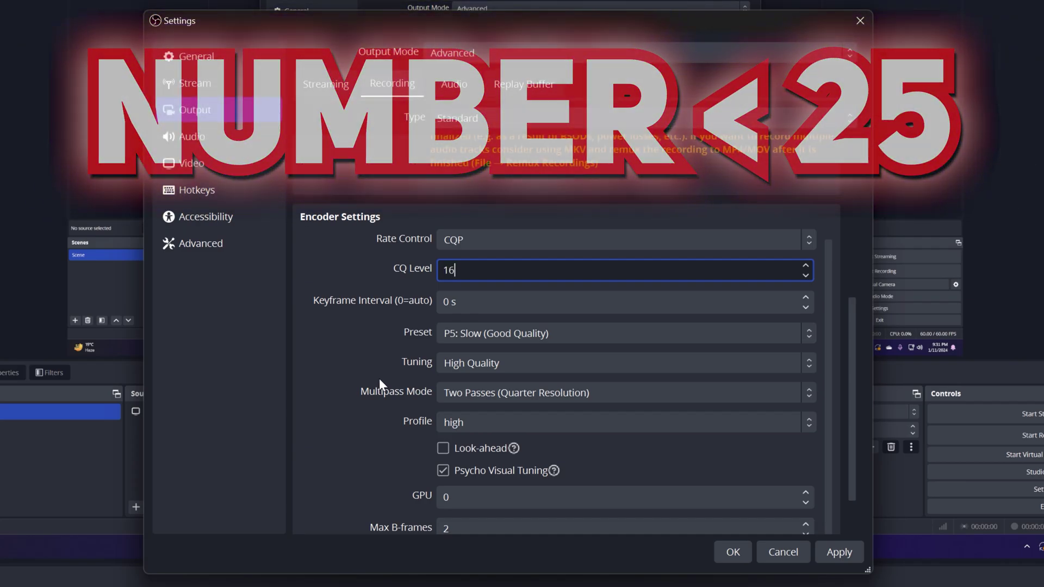
left_click(311, 263)
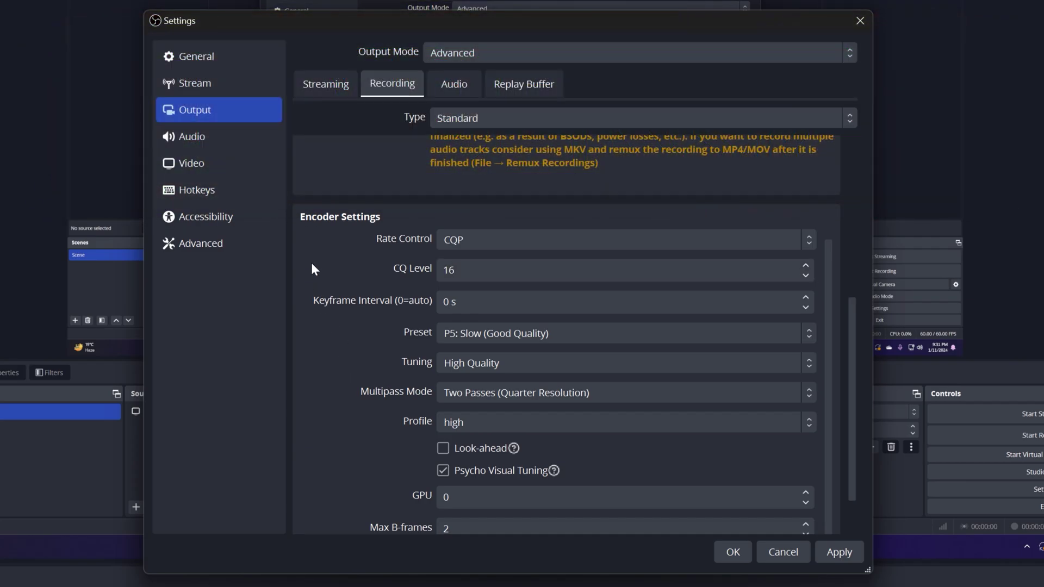
double_click(447, 302)
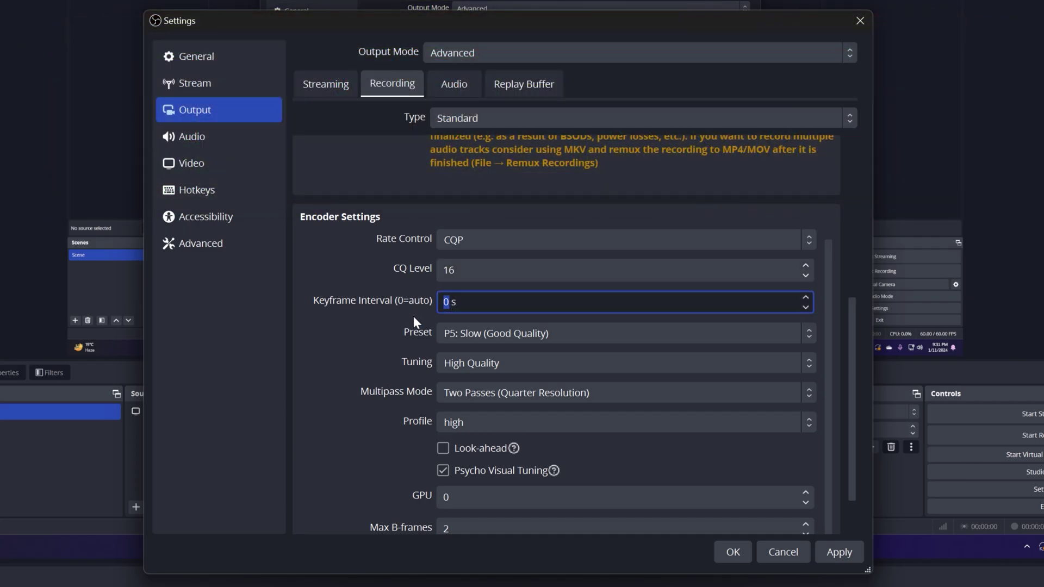
type("2")
left_click(351, 347)
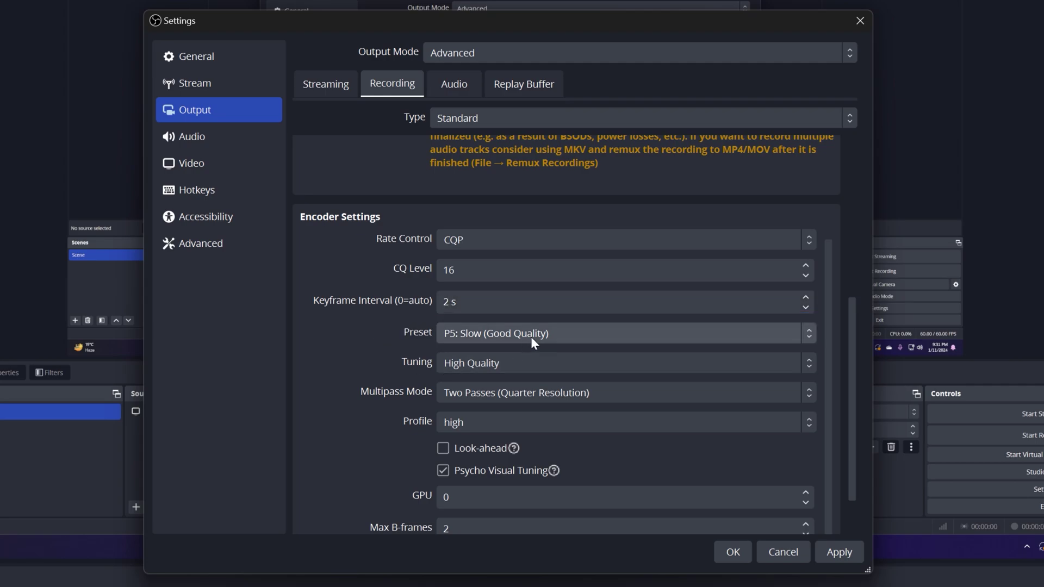
Set preset P7 Slowest, High Quality tuning, Two Passes (Full Resolution) multipass, and profile high
left_click(562, 333)
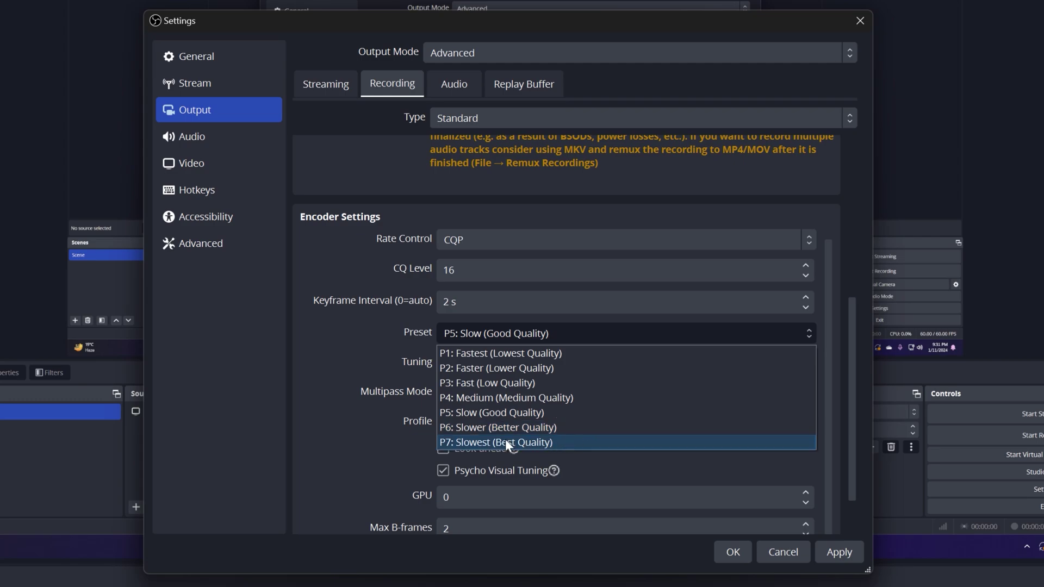
left_click(574, 441)
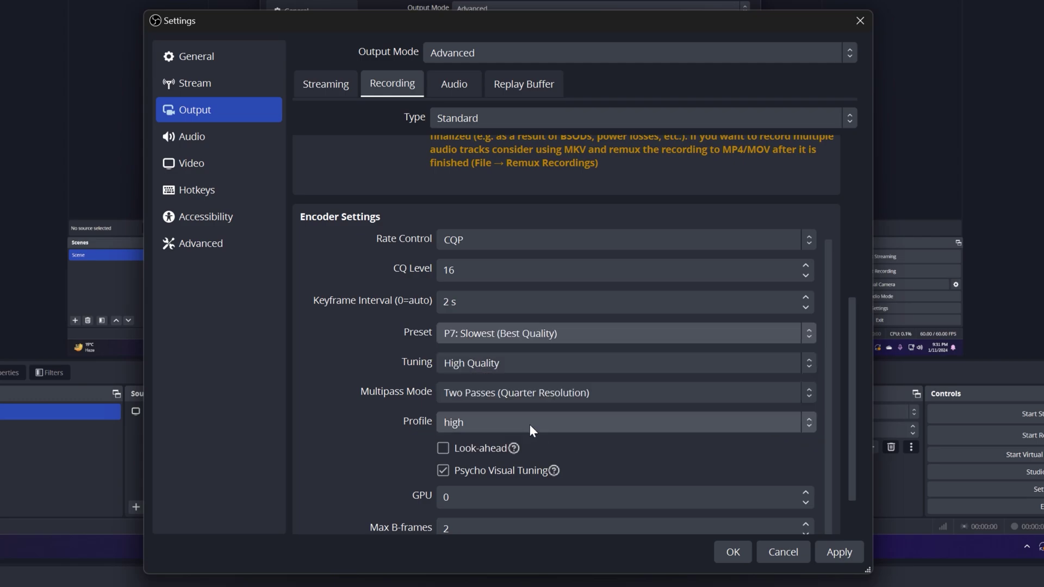
left_click(544, 365)
left_click(492, 383)
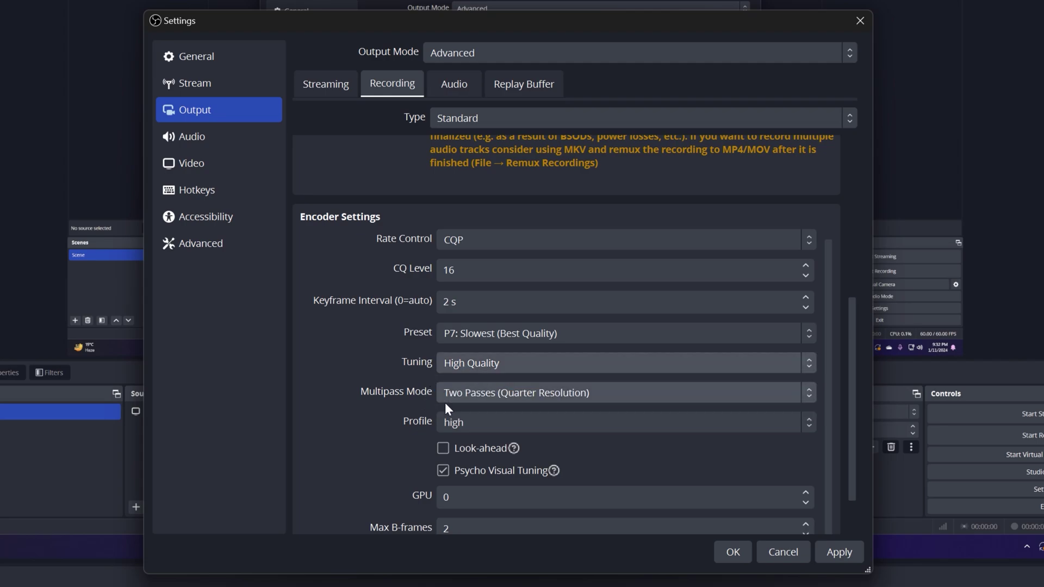
left_click(512, 396)
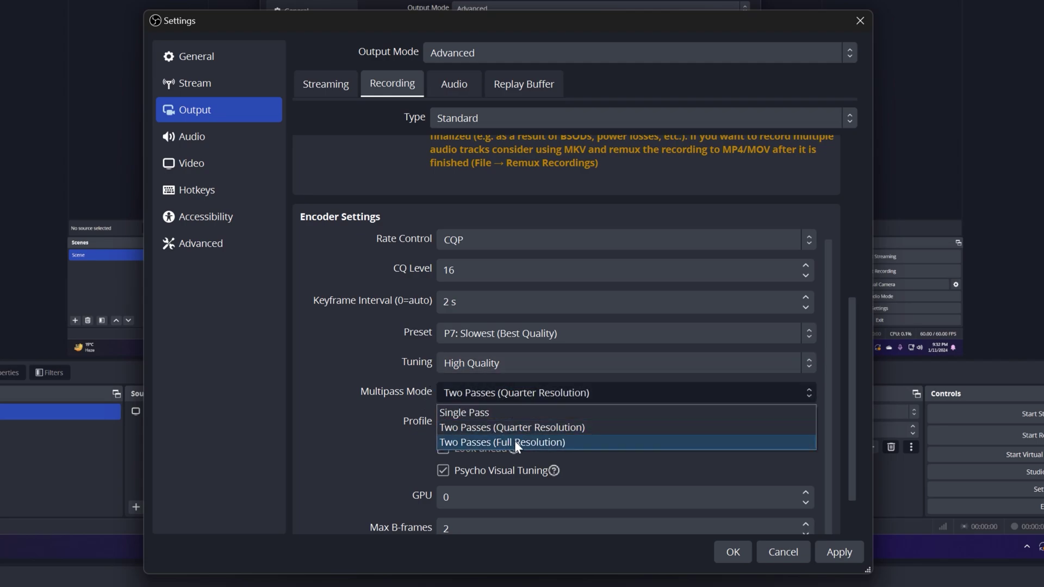
left_click(503, 442)
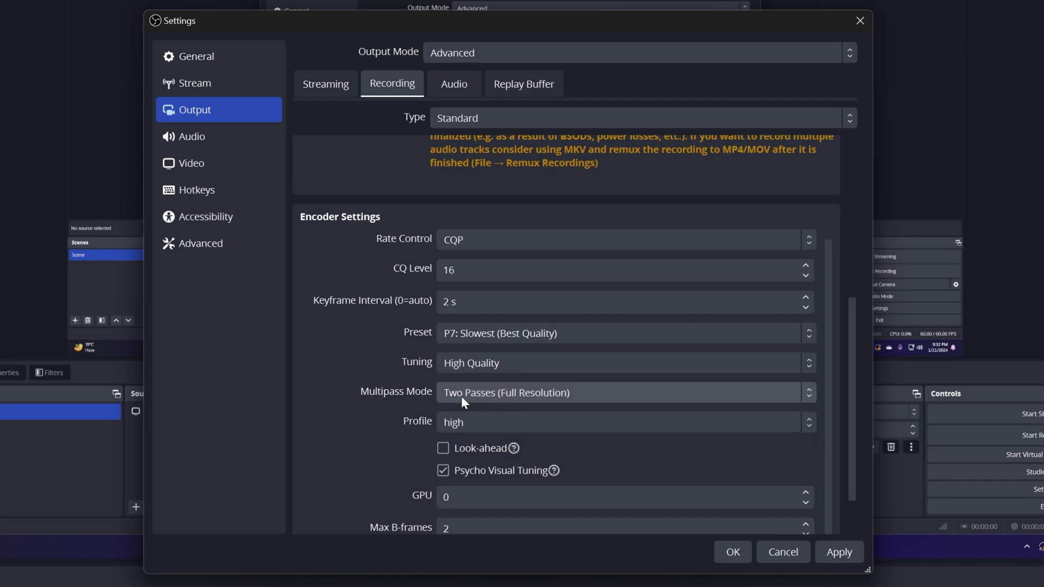
left_click(471, 427)
left_click(455, 441)
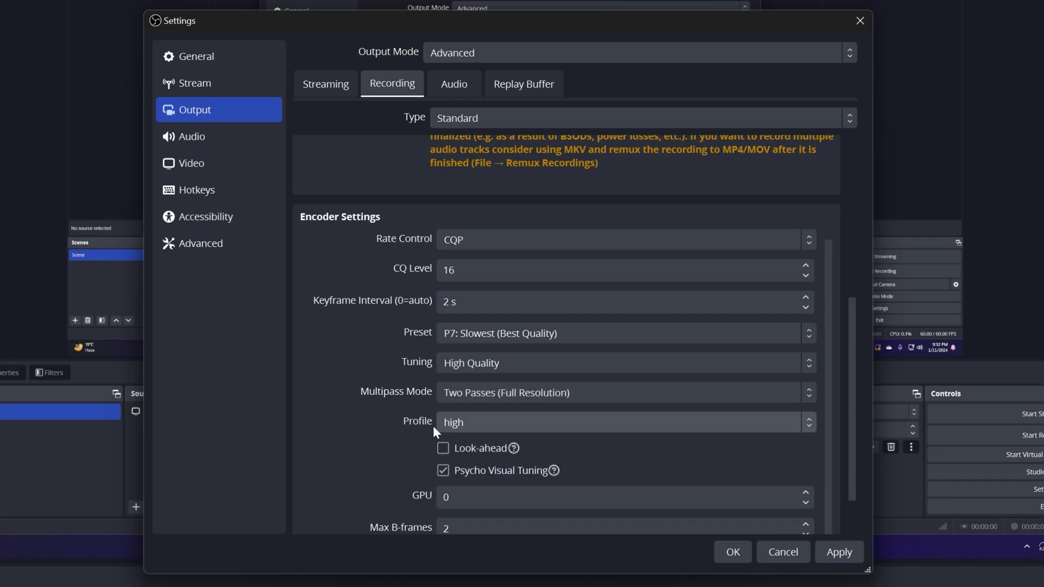
scroll(362, 432, "down", 1)
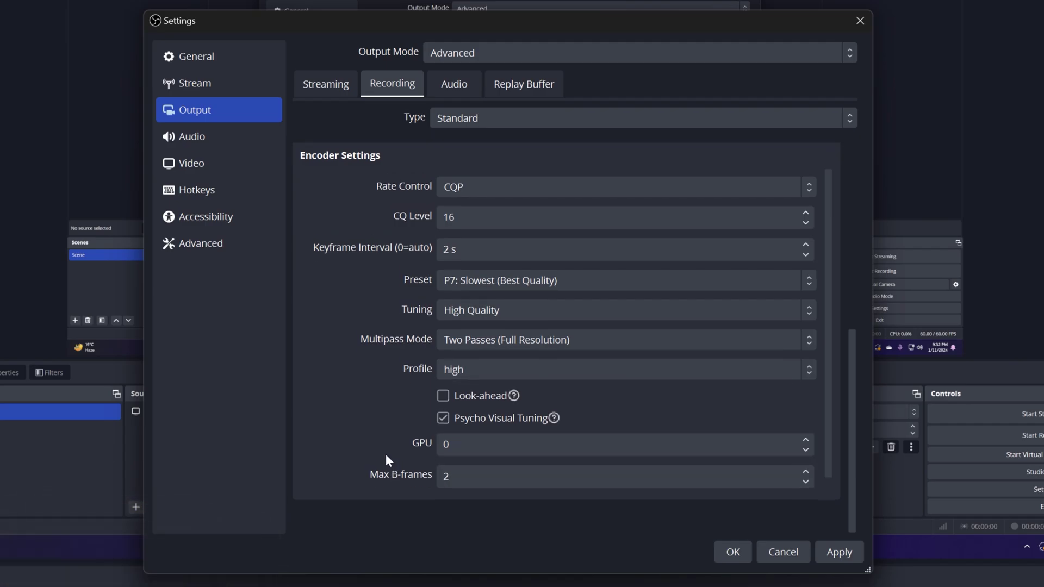
scroll(391, 462, "up", 1)
scroll(387, 461, "up", 3)
scroll(387, 461, "up", 3)
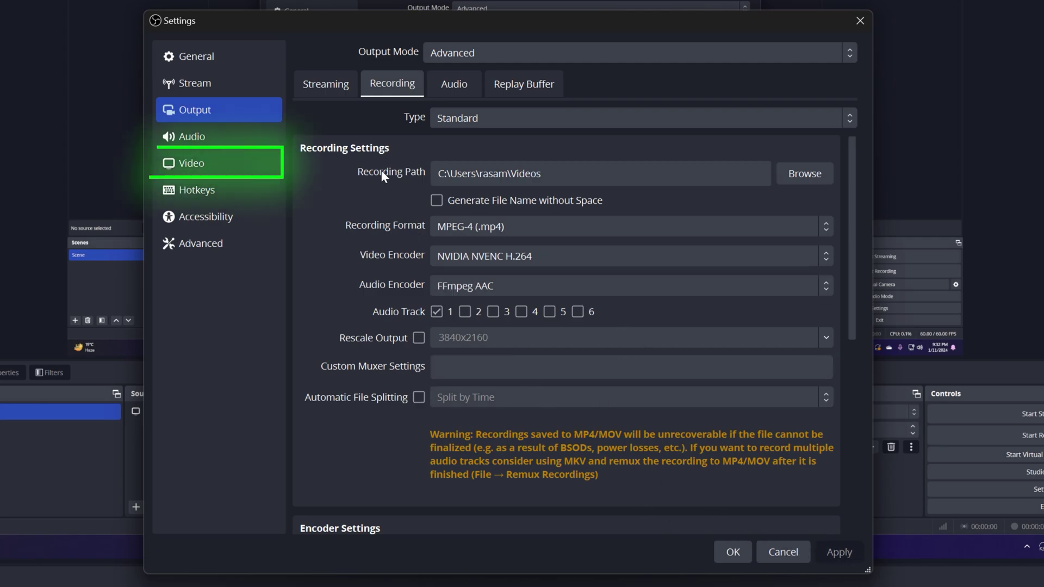
Keep base resolution 3840x2160 and output resolution 1920x1080 after briefly trying 3840x2160
left_click(174, 165)
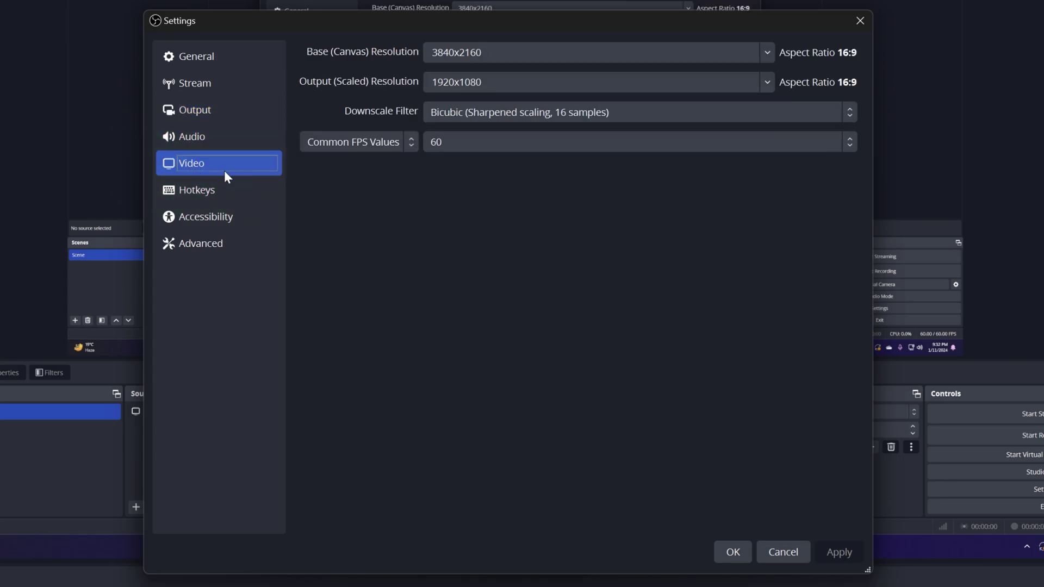
left_click(754, 49)
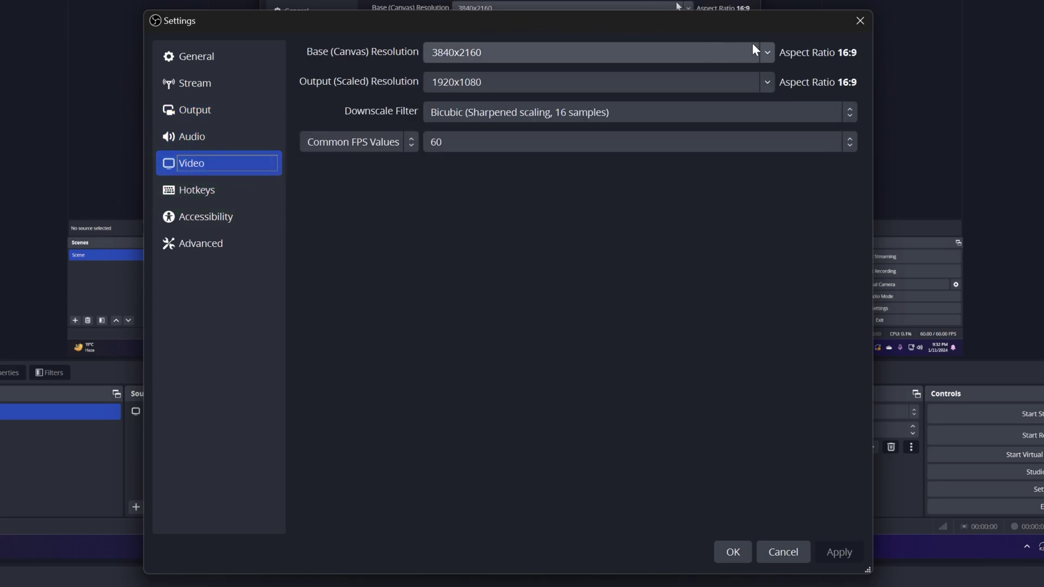
left_click(768, 52)
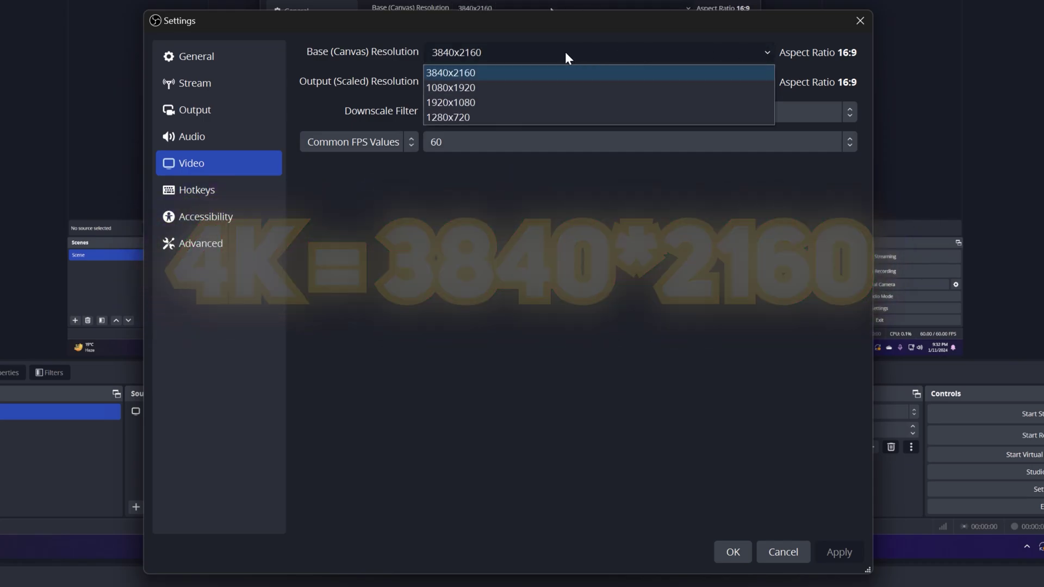
left_click(475, 76)
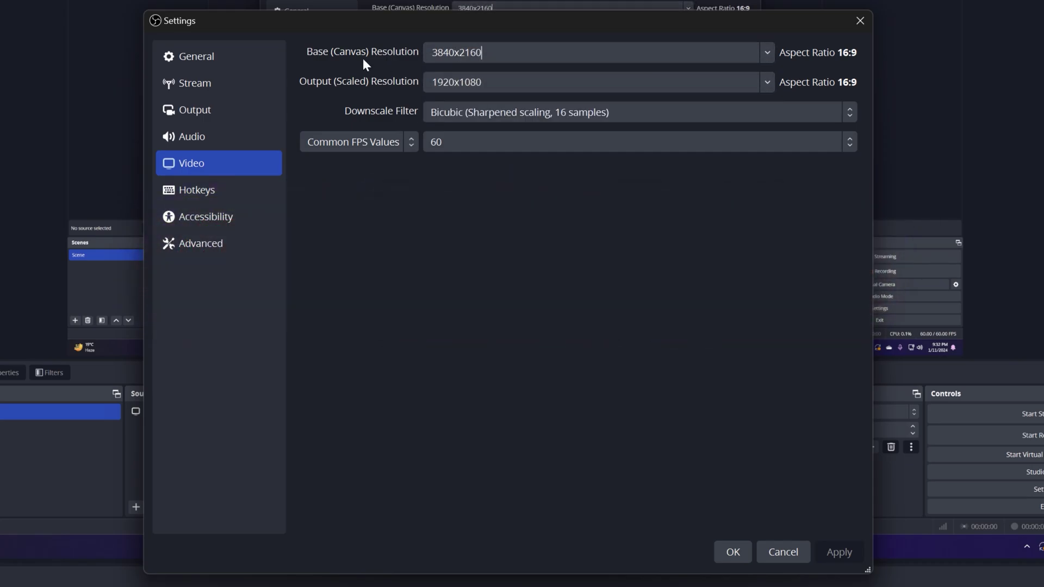
left_click(767, 81)
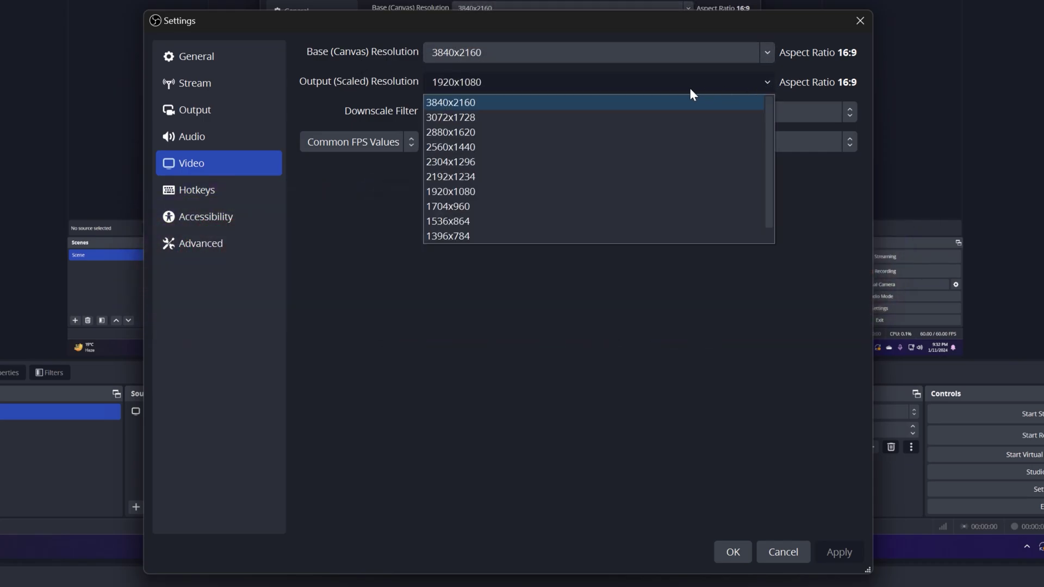
left_click(546, 102)
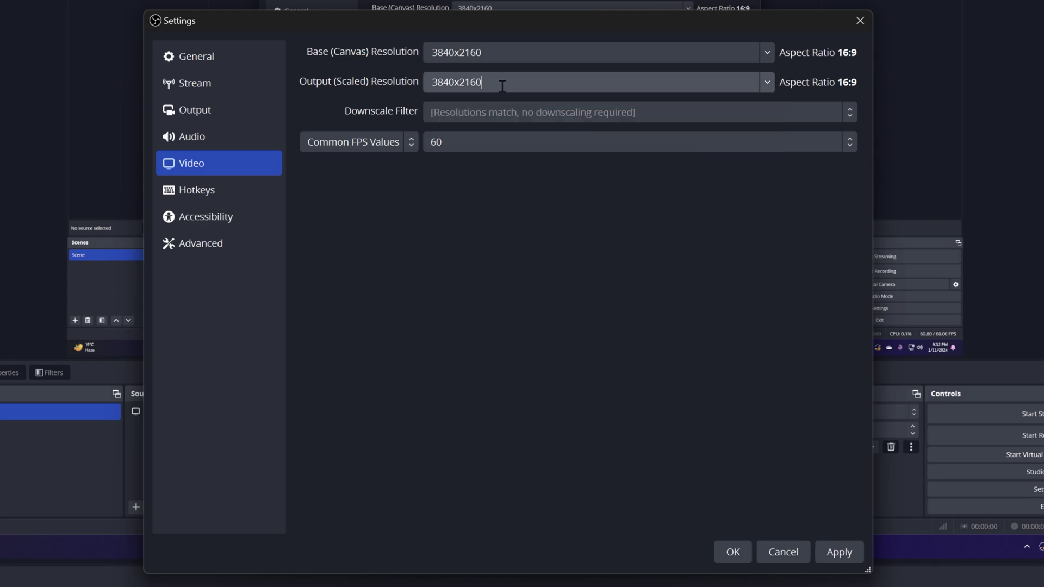
left_click(768, 82)
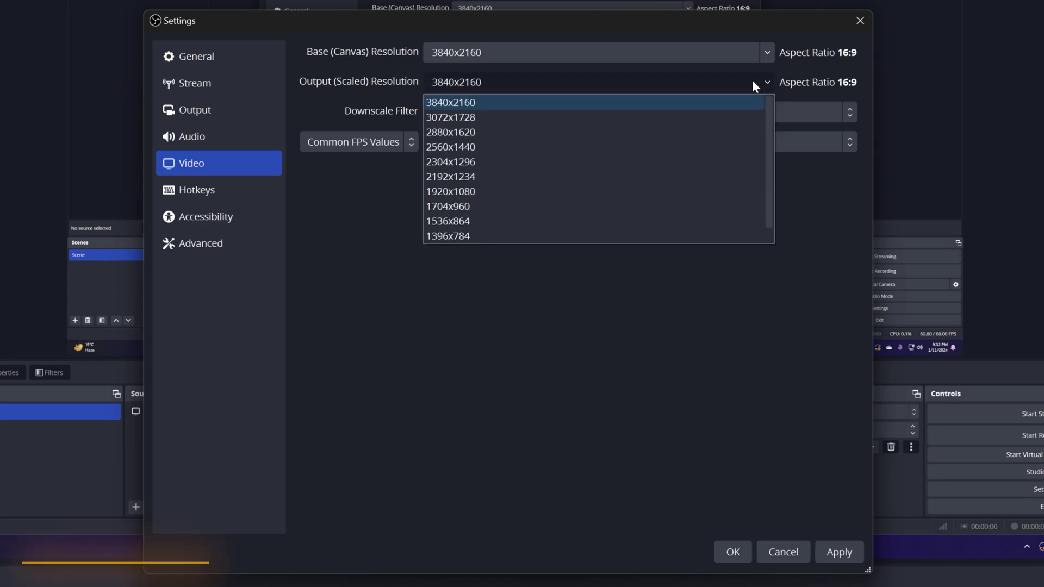
left_click(479, 192)
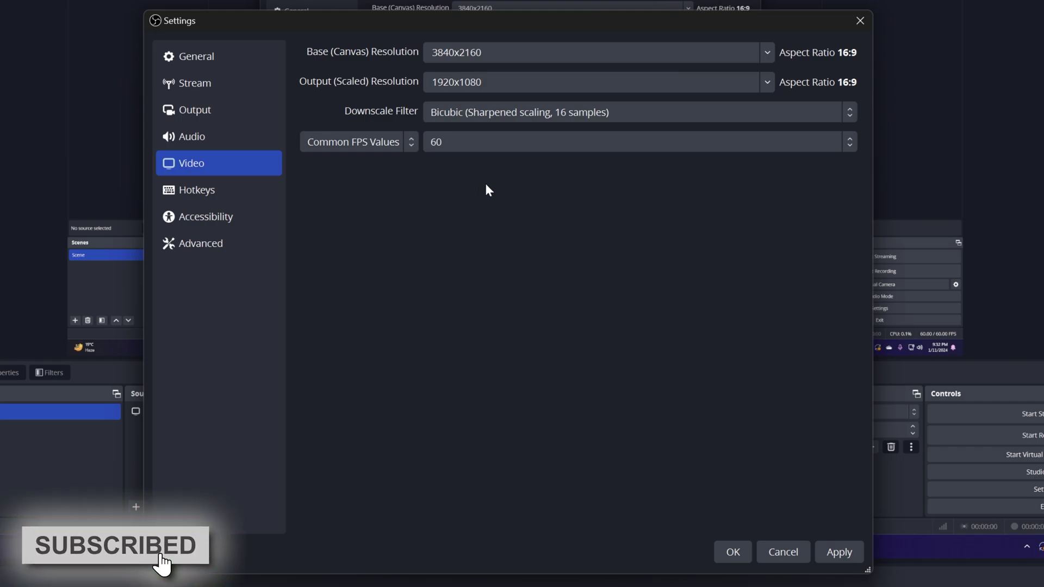
Set the downscale filter to Lanczos and the frame rate to 60 fps
left_click(847, 112)
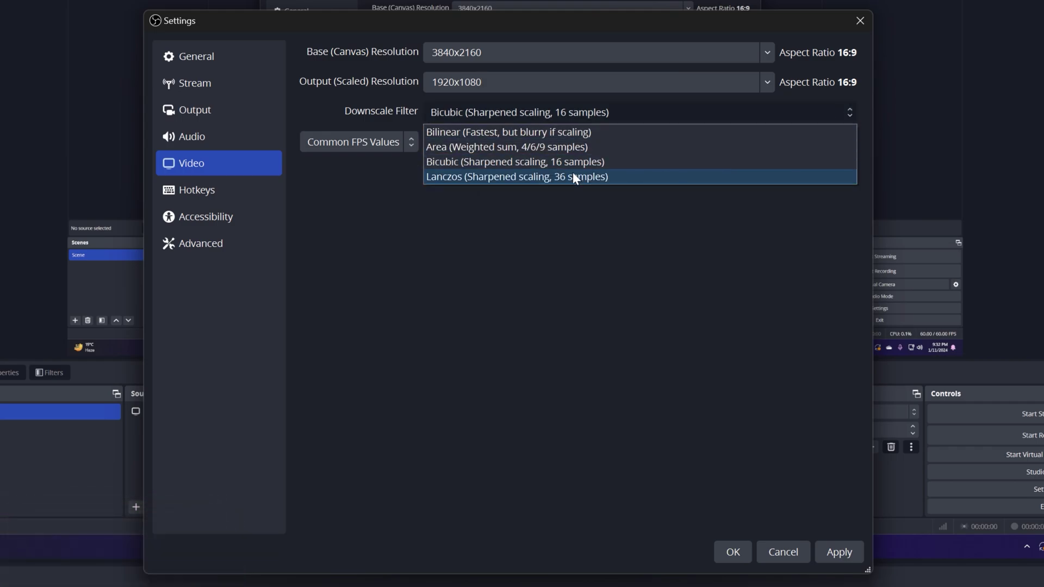
left_click(622, 177)
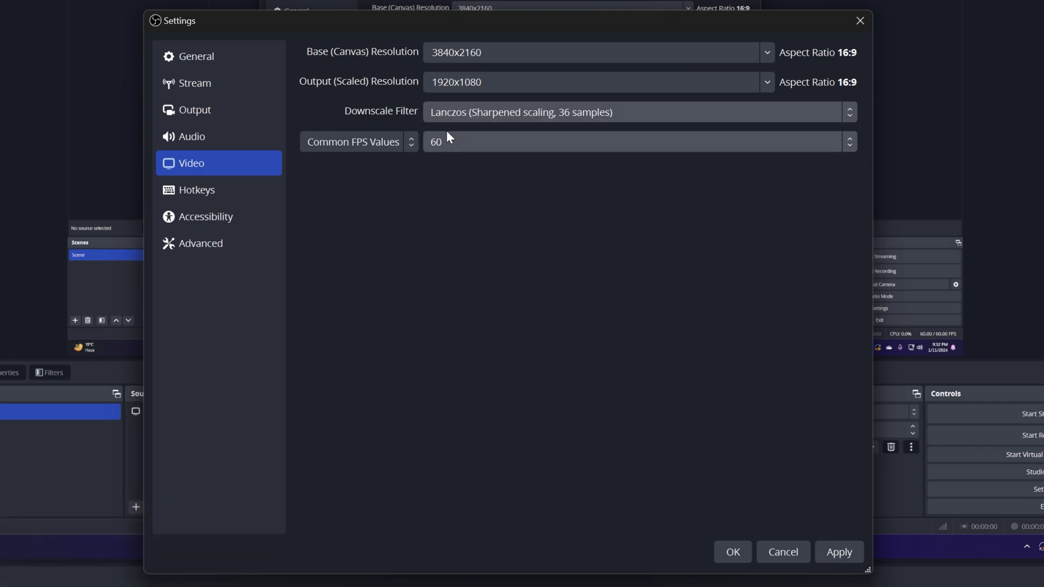
left_click(484, 140)
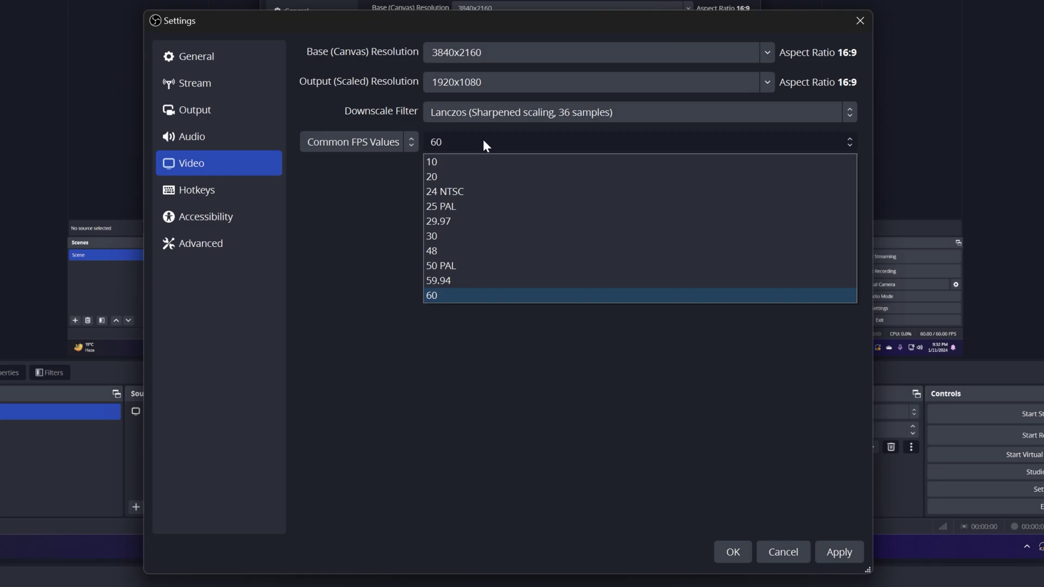
left_click(436, 295)
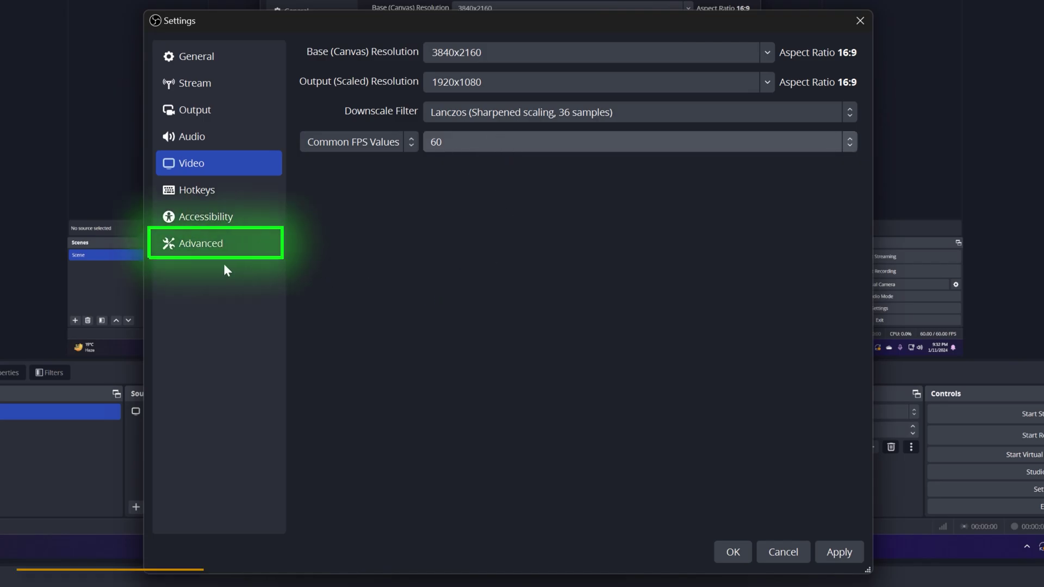
Keep Process Priority at Normal on the Advanced page and apply all settings
left_click(206, 246)
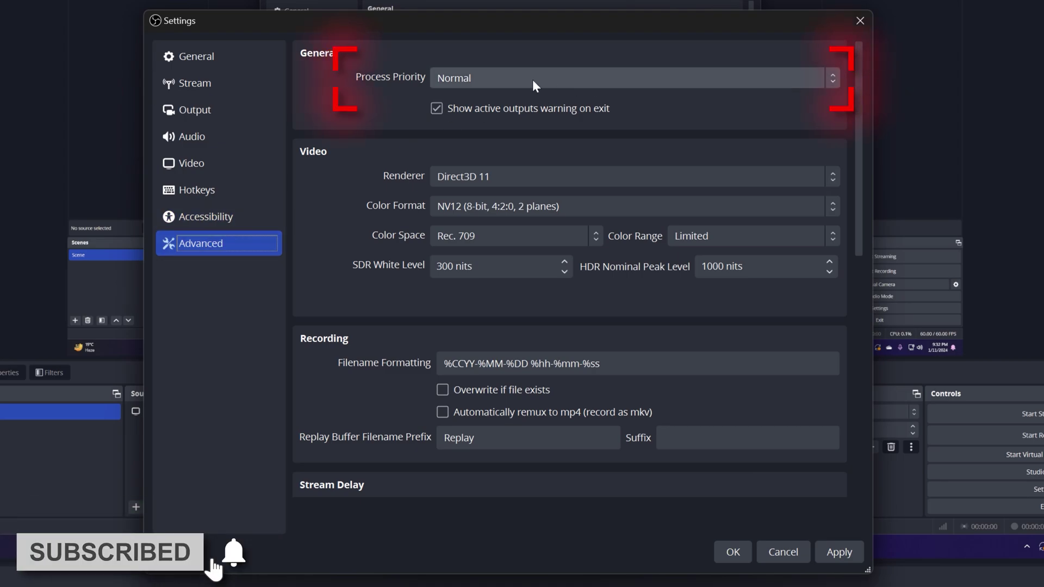
left_click(497, 75)
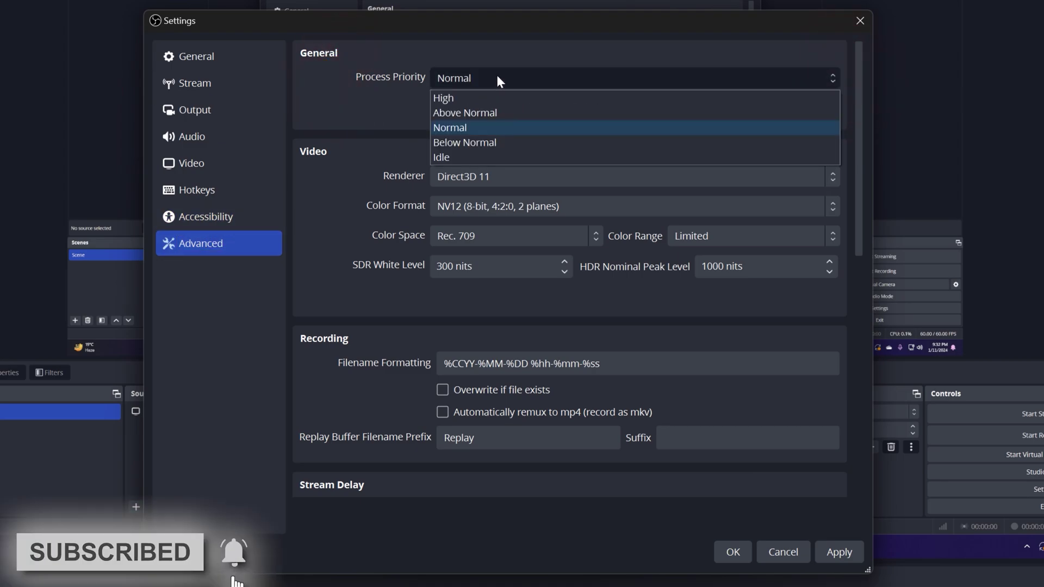
left_click(457, 125)
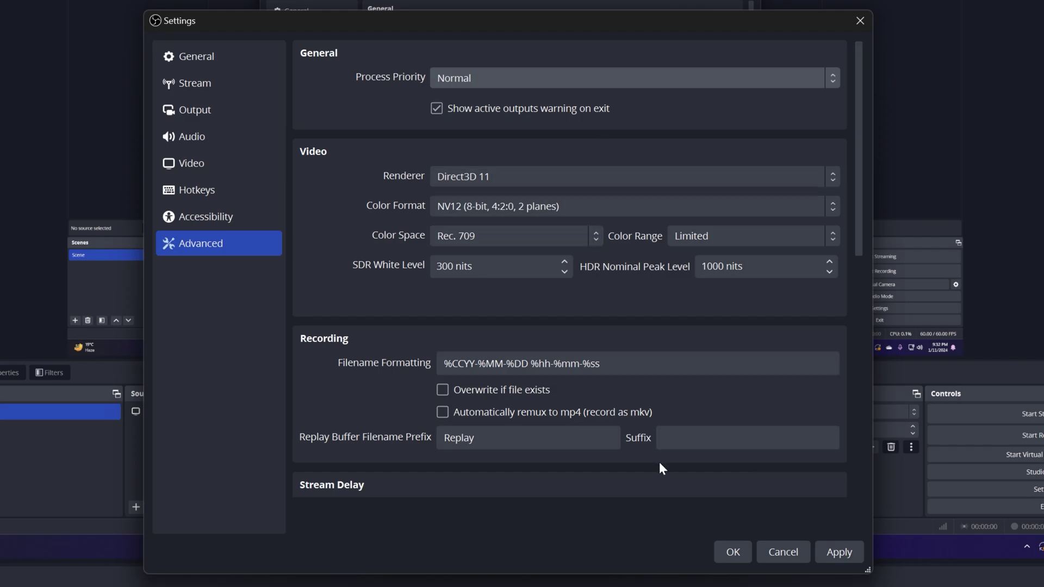
left_click(837, 550)
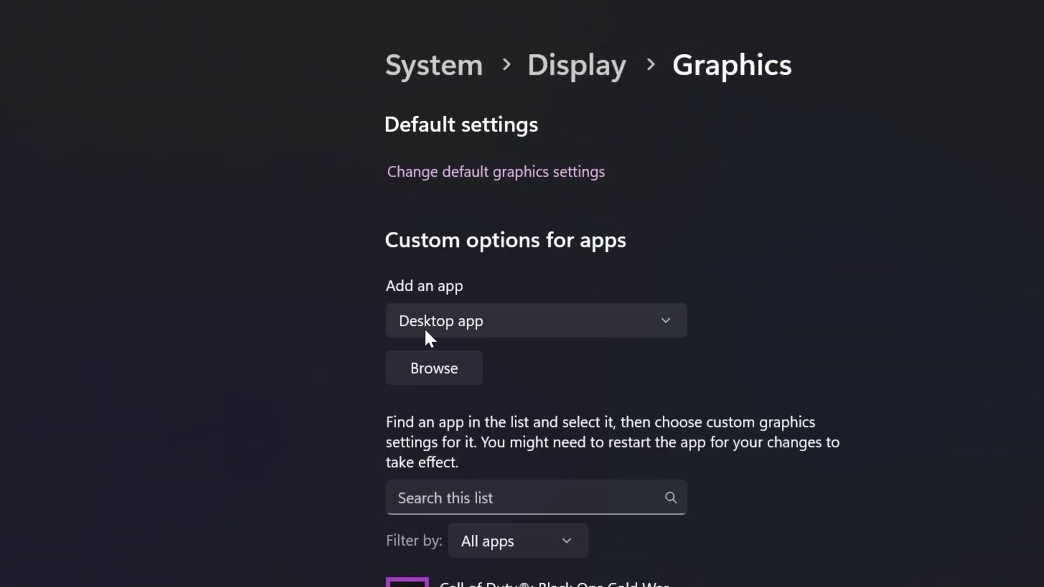
Add obs64 from C:\Program Files\obs-studio\bin\64bit to the Windows graphics app list
left_click(438, 364)
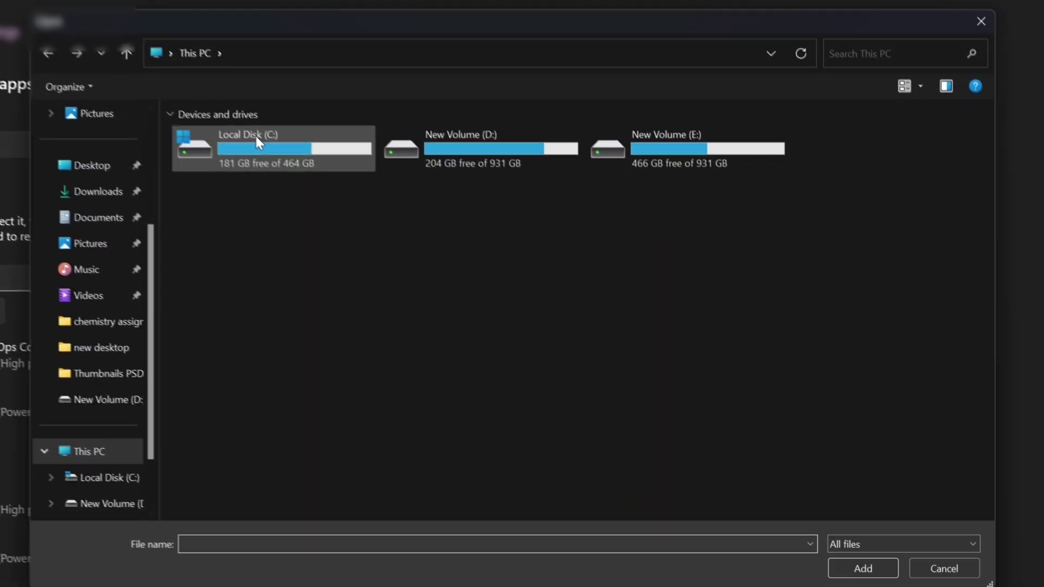
double_click(261, 141)
double_click(236, 240)
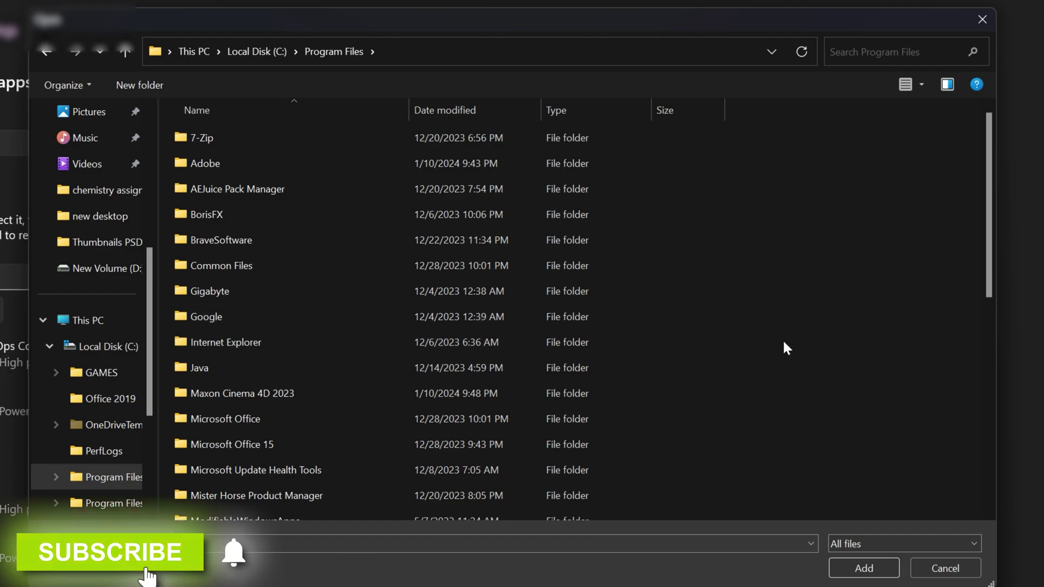
scroll(830, 329, "down", 3)
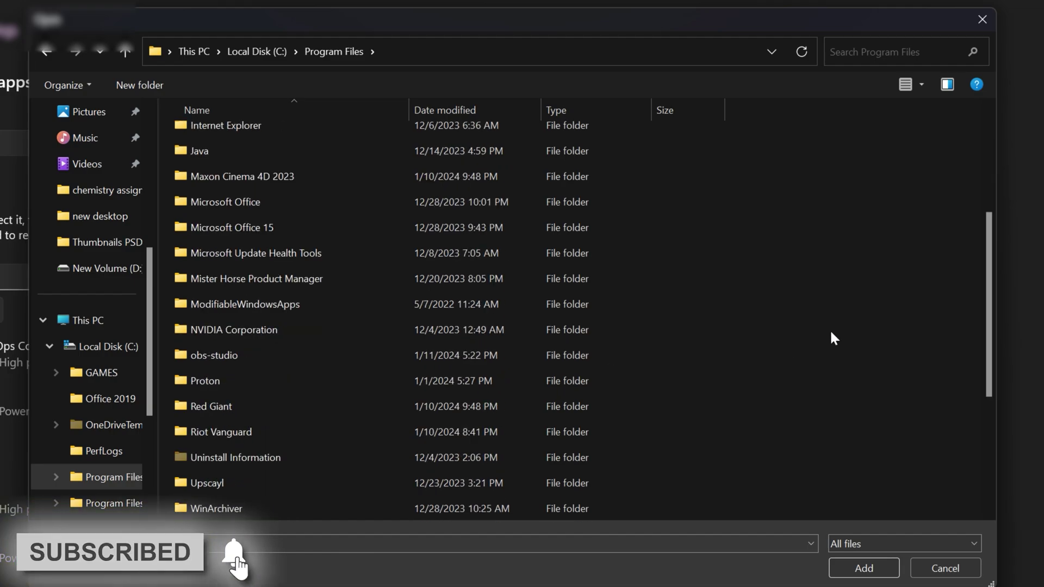
double_click(214, 355)
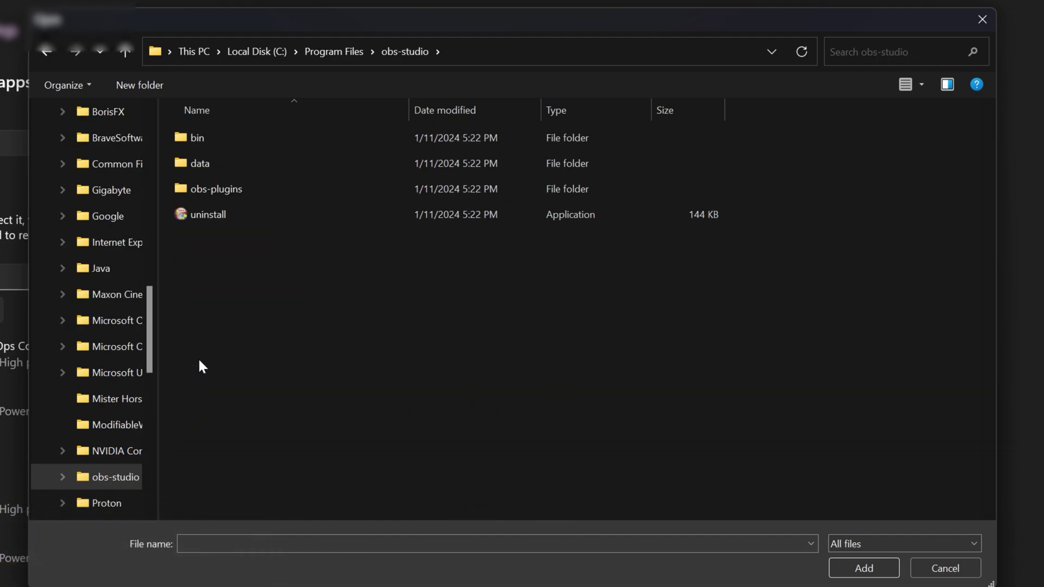
double_click(188, 134)
double_click(236, 140)
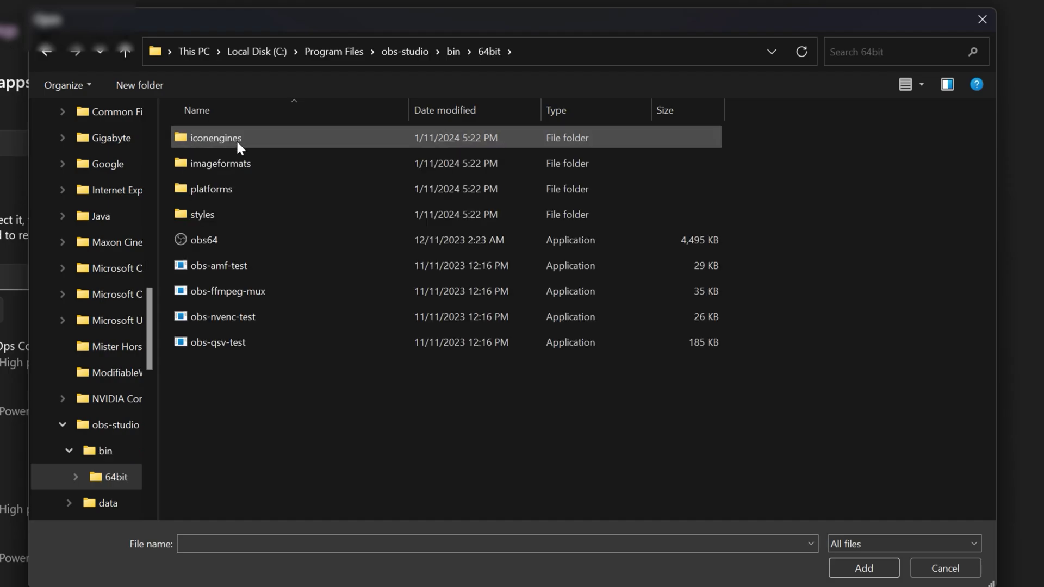
left_click(213, 244)
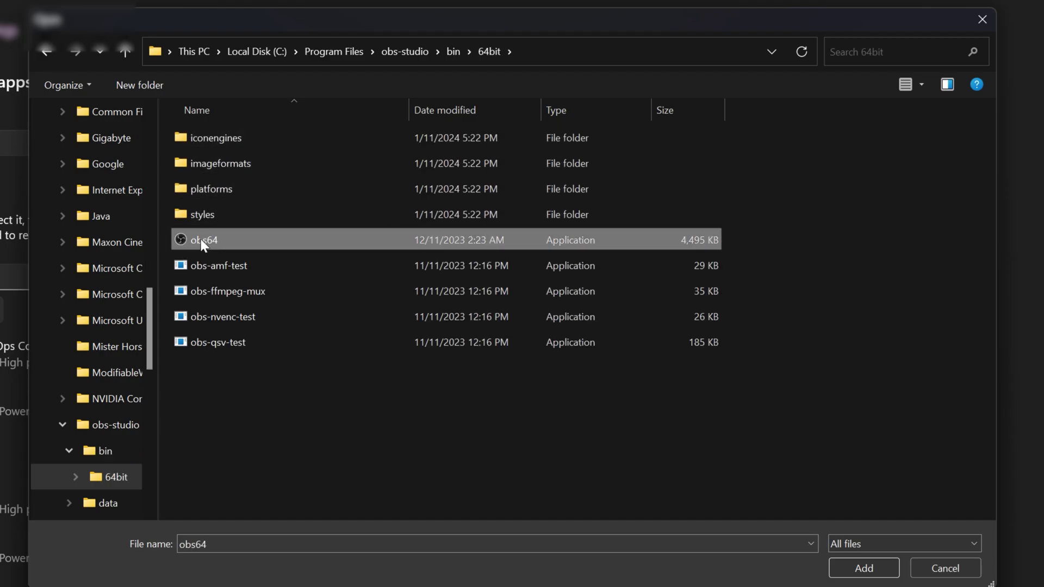
left_click(863, 568)
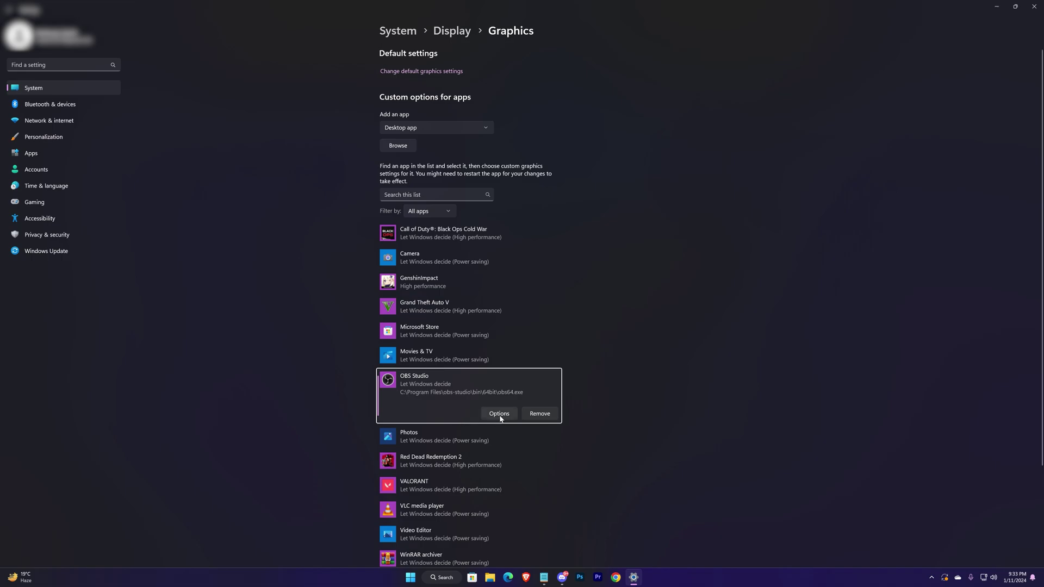
Set and save OBS Studio's graphics preference to High performance
left_click(500, 413)
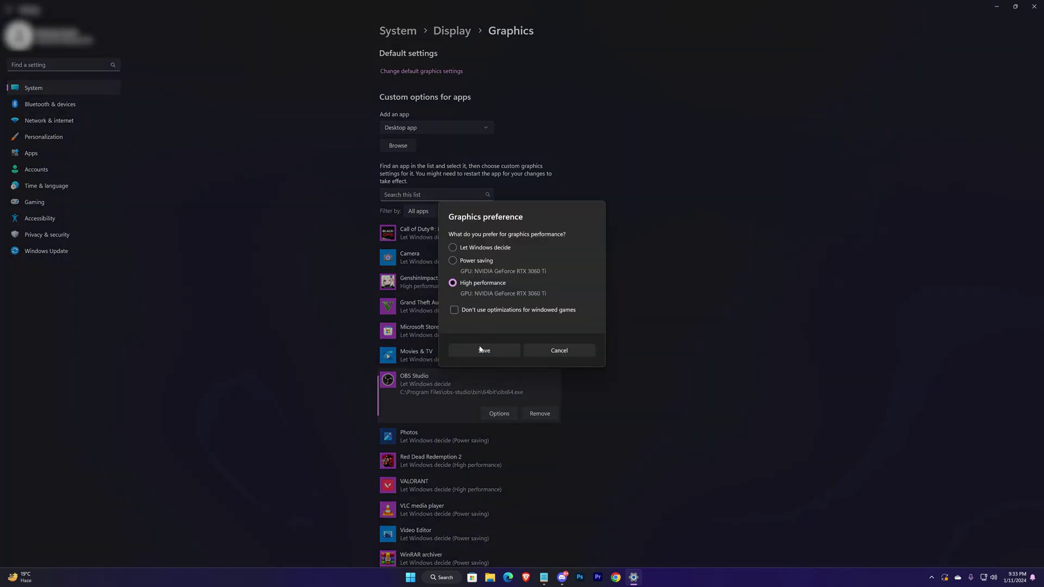
left_click(484, 351)
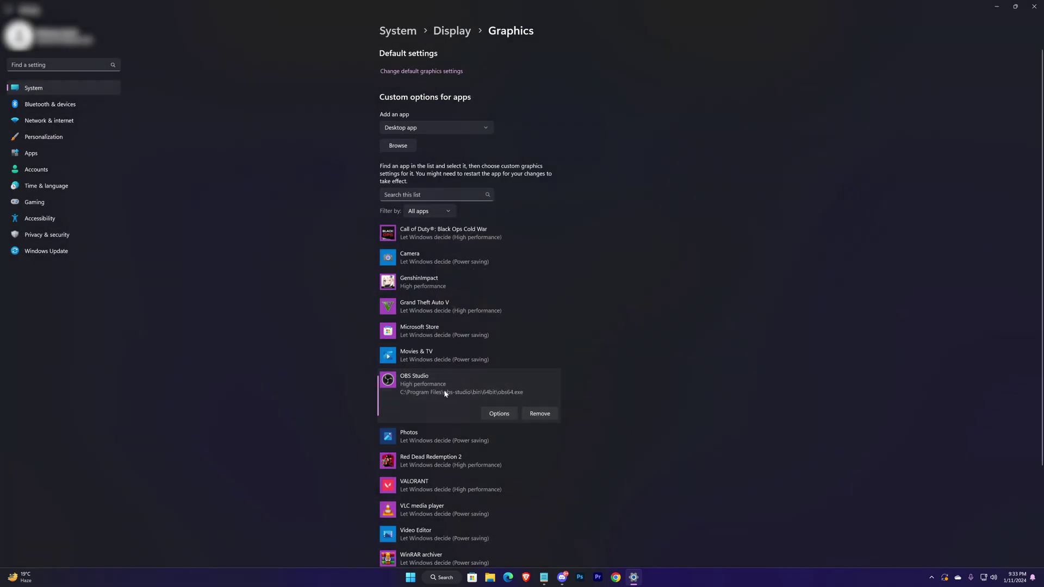
Close the Windows Settings window to return to the desktop
left_click(1035, 7)
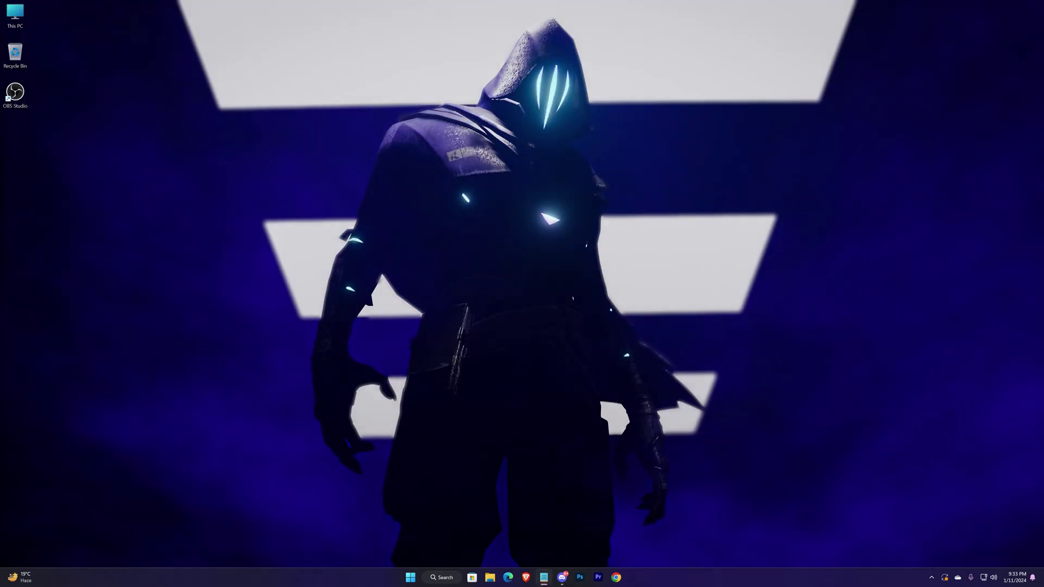